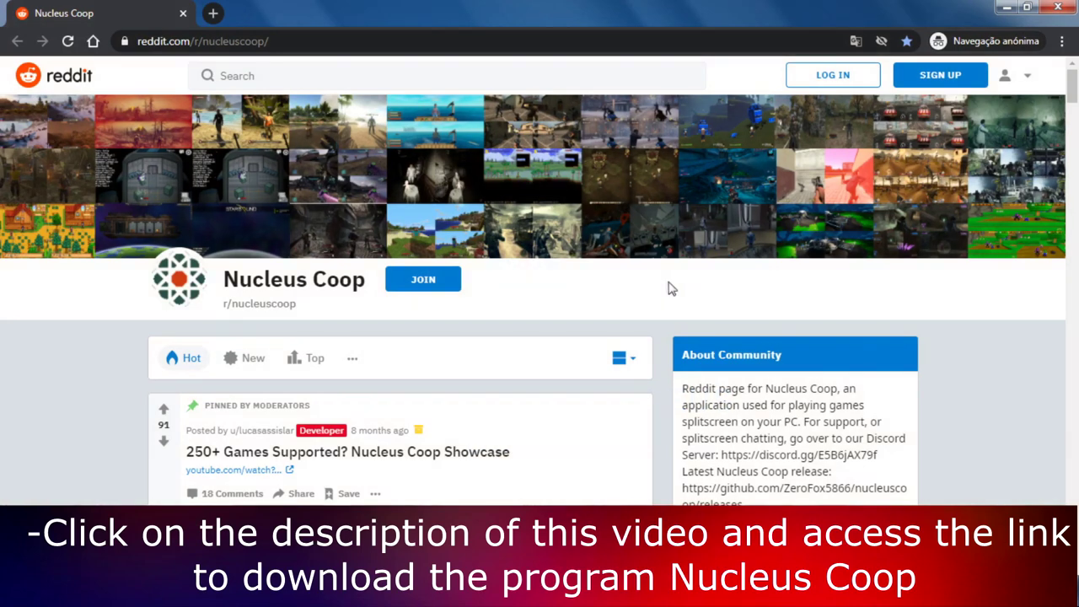
# - Open the GitHub link to the latest Nucleus Coop release given in the subreddit's About Community description
pyautogui.scroll(-3, 666, 289)
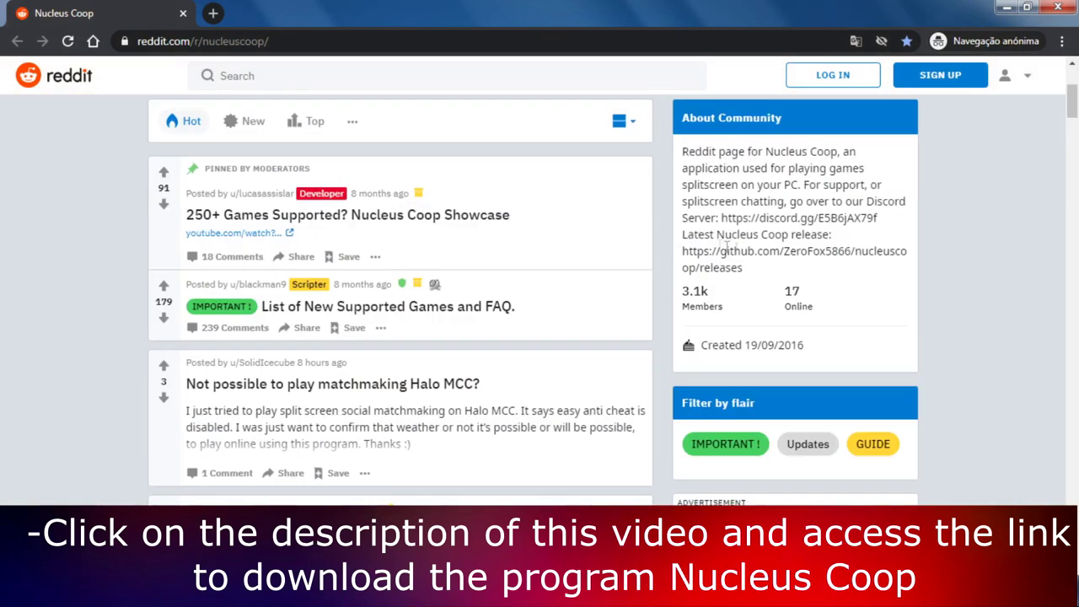
pyautogui.moveTo(807, 233); pyautogui.dragTo(682, 234)
pyautogui.moveTo(718, 268); pyautogui.dragTo(743, 268)
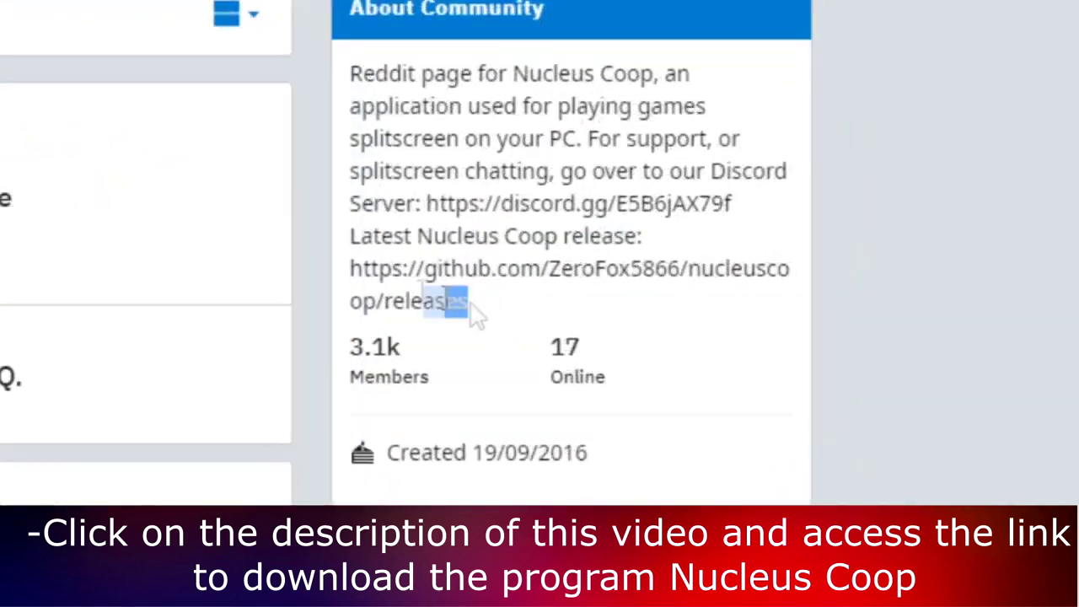
pyautogui.moveTo(471, 303); pyautogui.dragTo(371, 268)
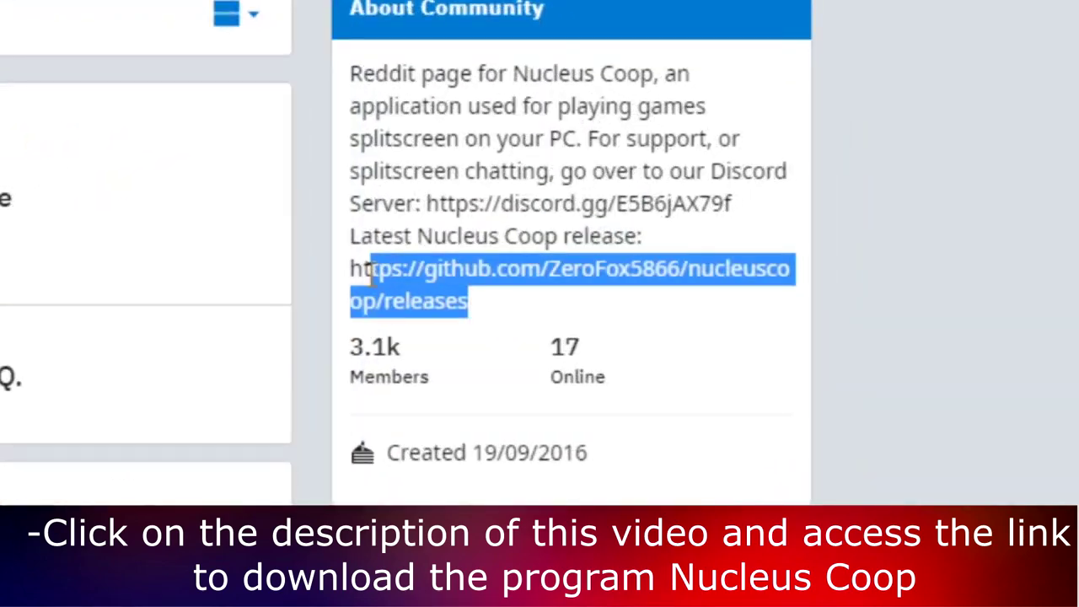
pyautogui.rightClick(346, 278)
pyautogui.click(540, 316)
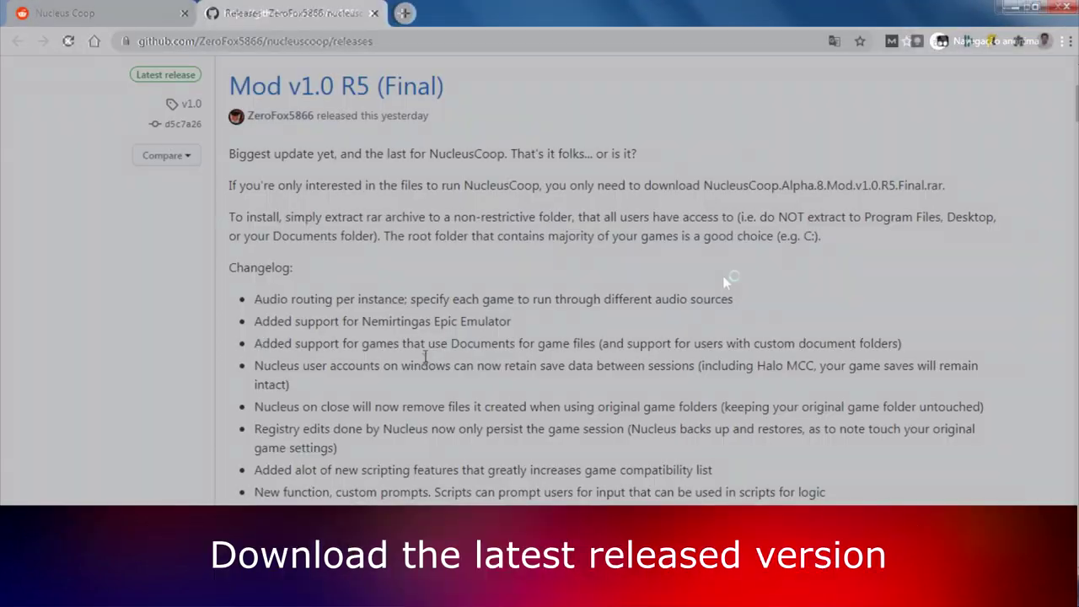
# - Download NucleusCoop.Alpha.8.Mod.v1.0.R5.Final.rar from the latest release's assets and keep the file despite the browser's block
pyautogui.scroll(-10, 725, 282)
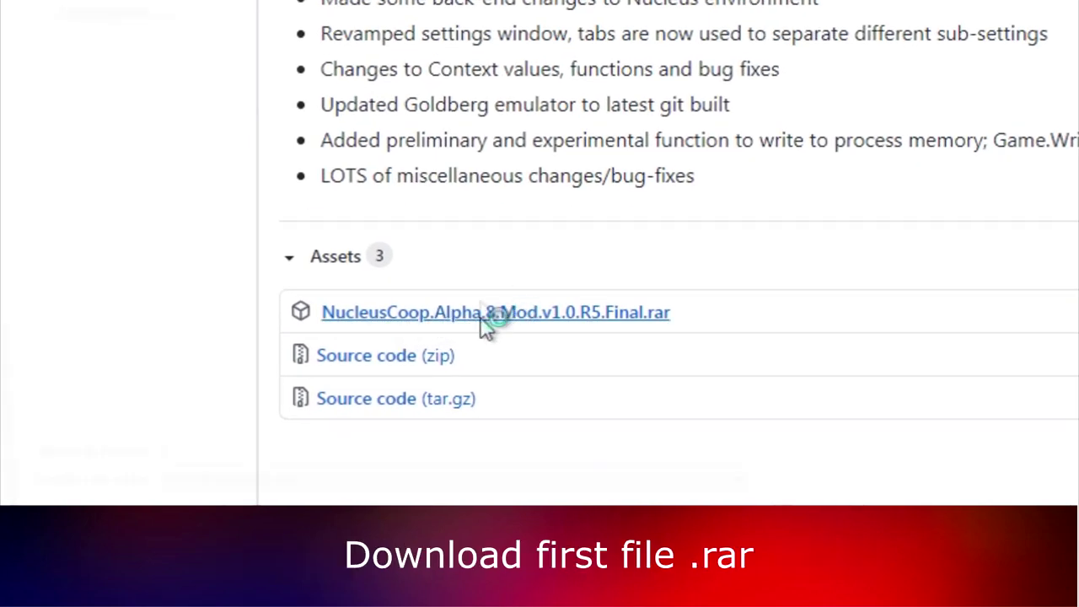
pyautogui.click(485, 314)
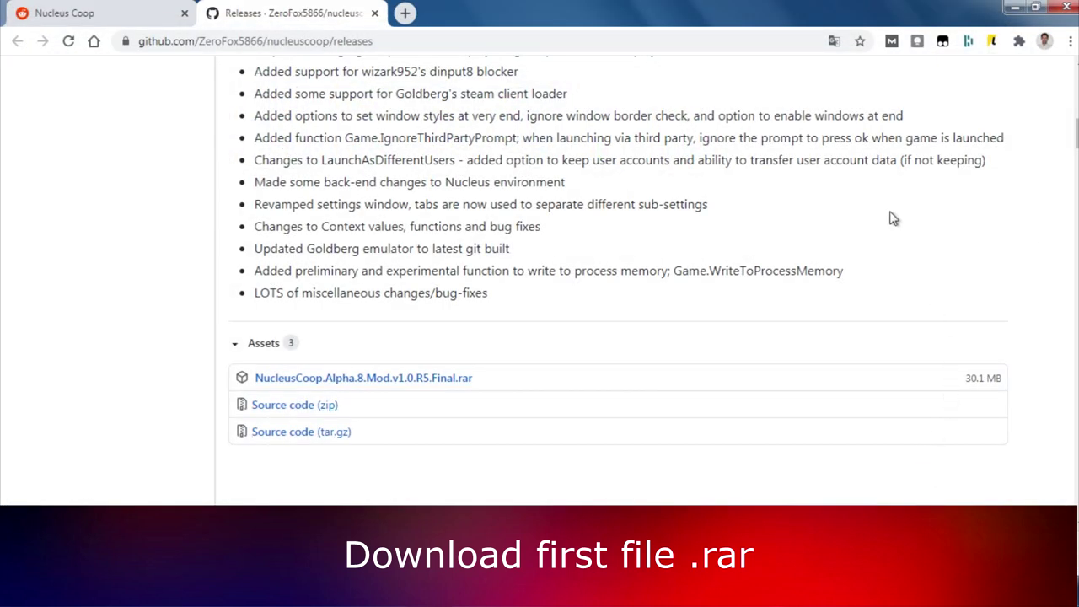
pyautogui.hotkey('ctrl', 'j')
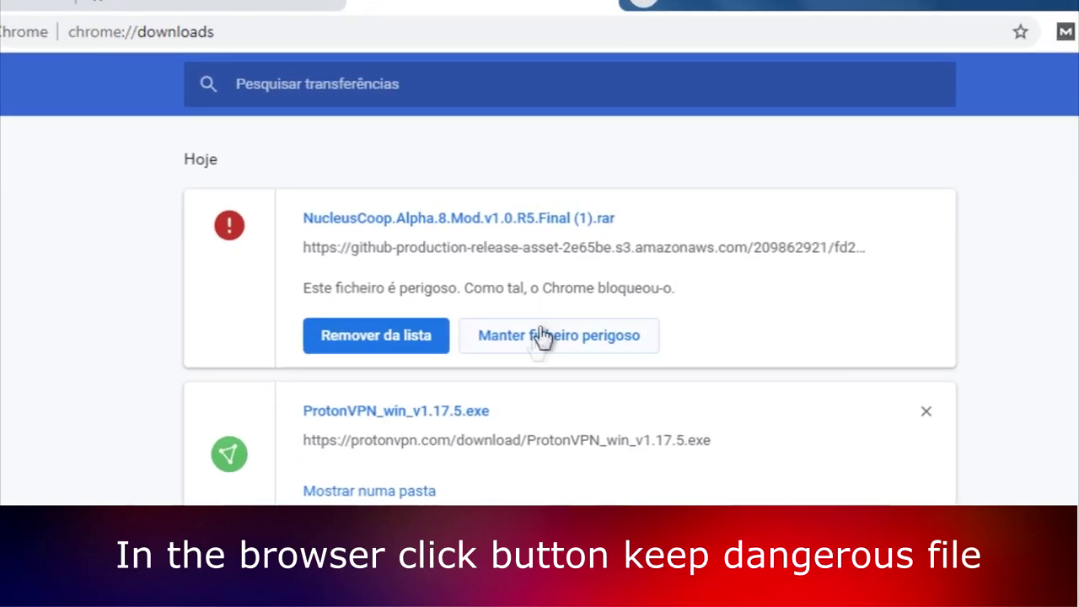
pyautogui.click(572, 414)
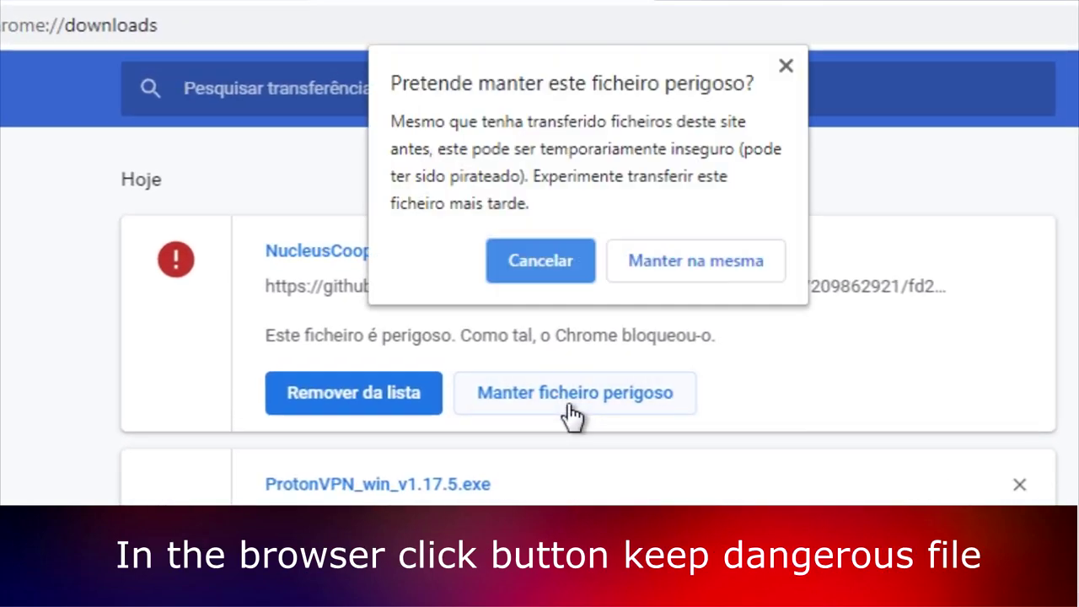
pyautogui.click(657, 280)
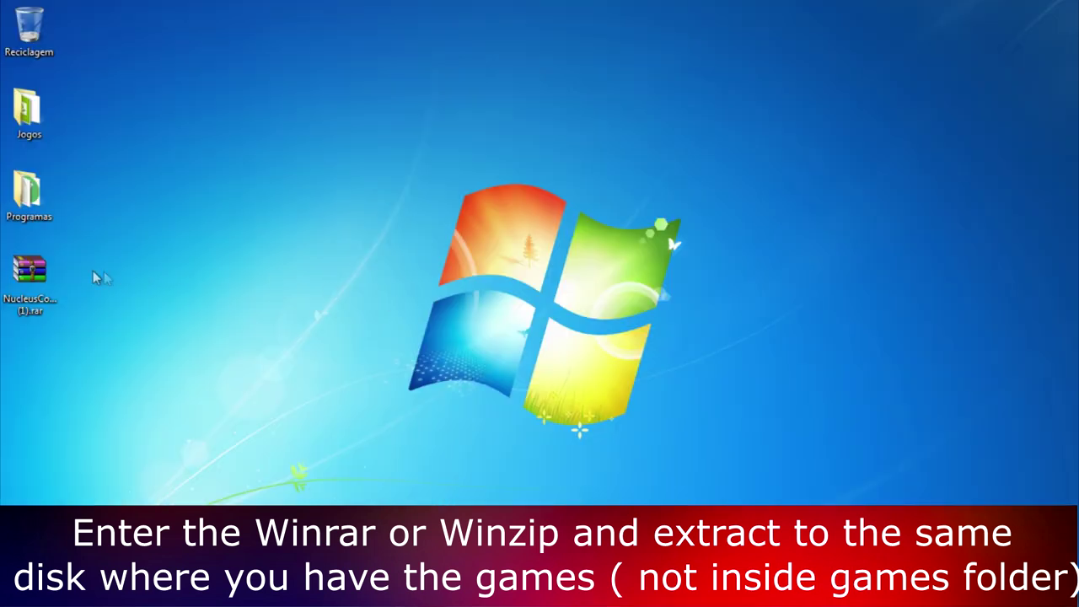
# - Open the downloaded archive in WinRAR and extract its NucleusCoop folder to D:\
pyautogui.doubleClick(29, 271)
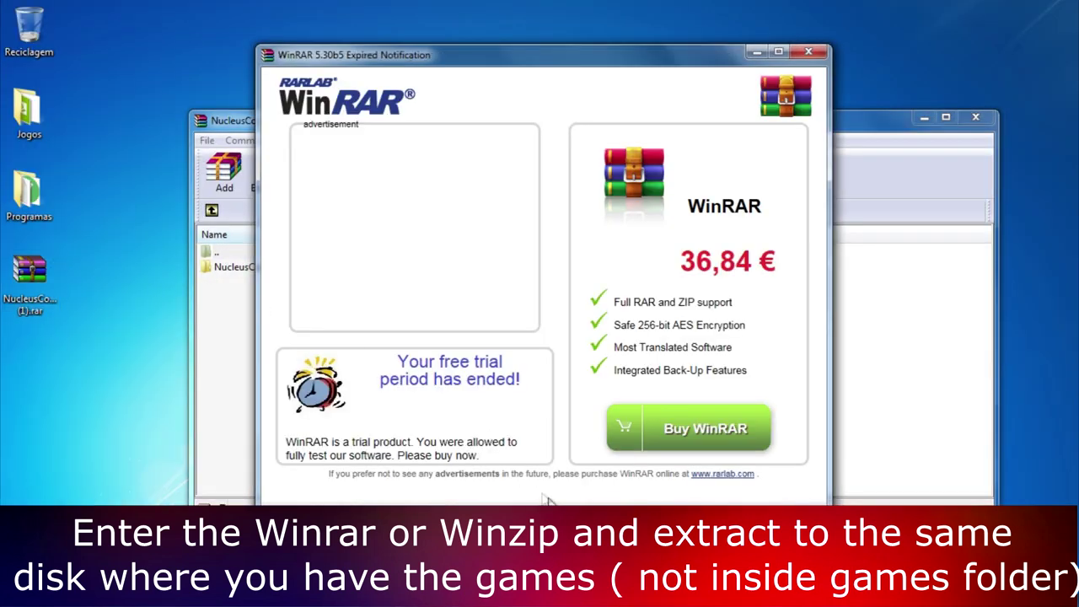
pyautogui.press('Escape')
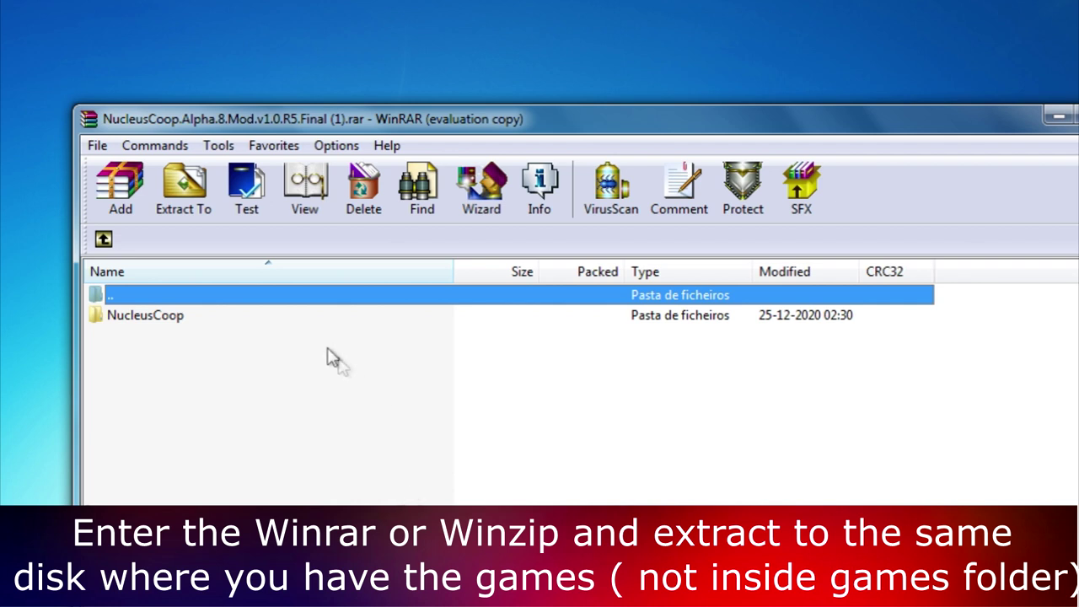
pyautogui.click(192, 319)
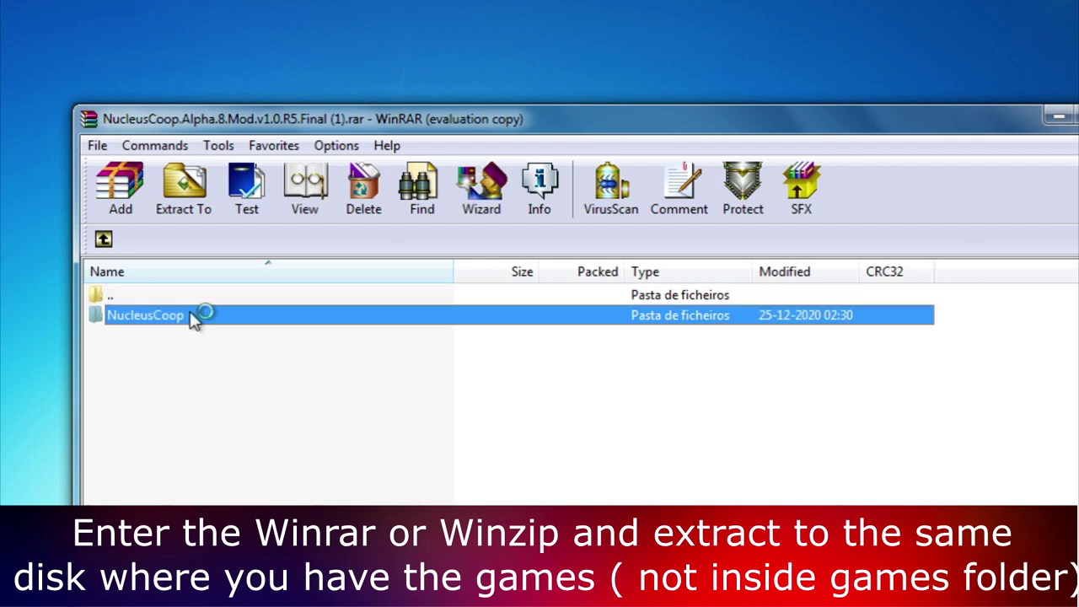
pyautogui.click(191, 203)
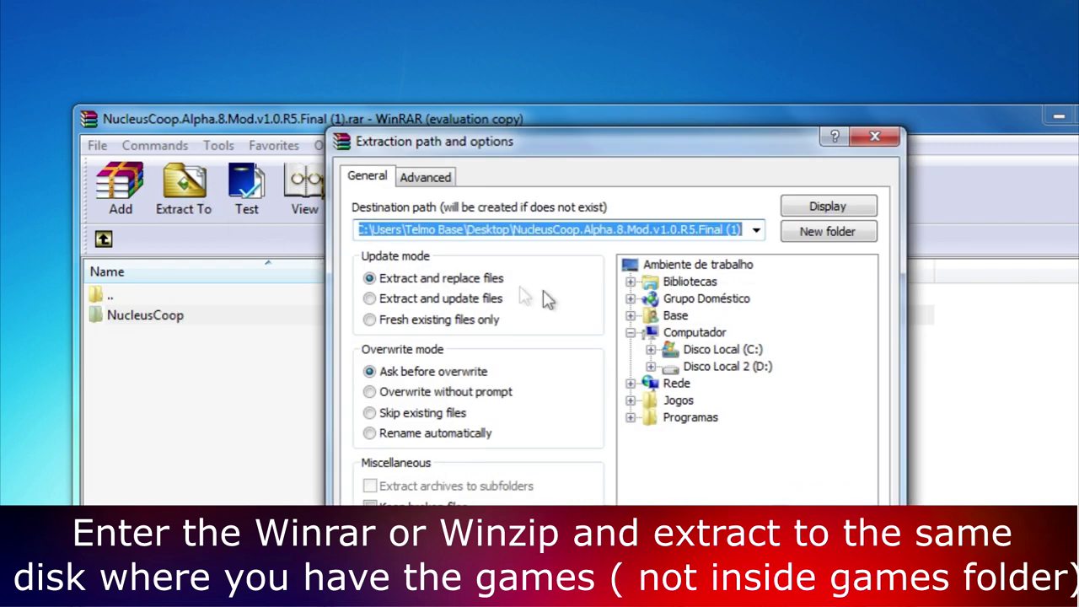
pyautogui.click(728, 366)
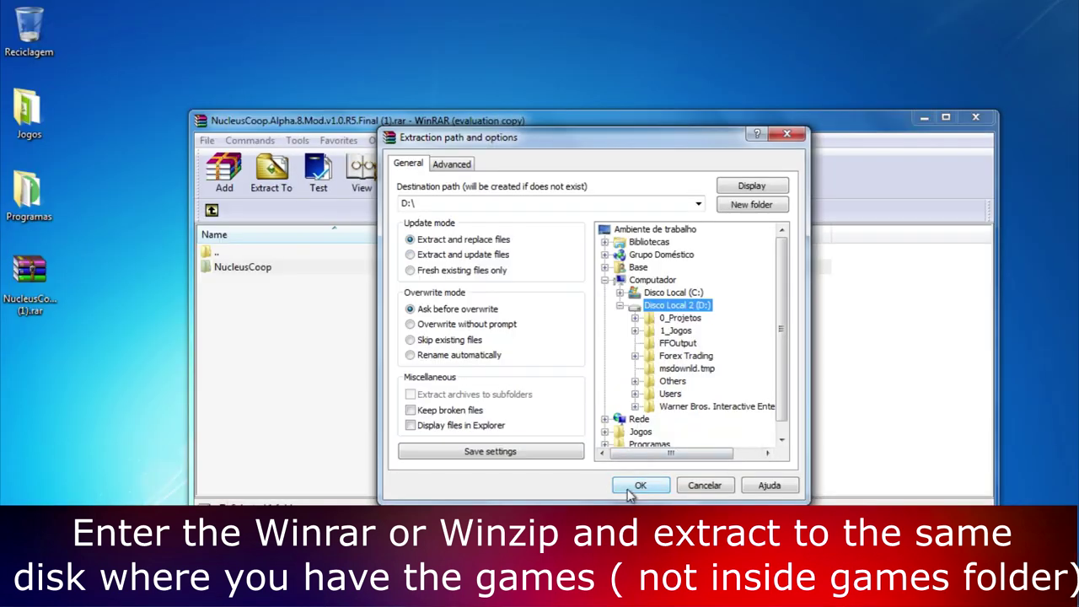
pyautogui.click(629, 491)
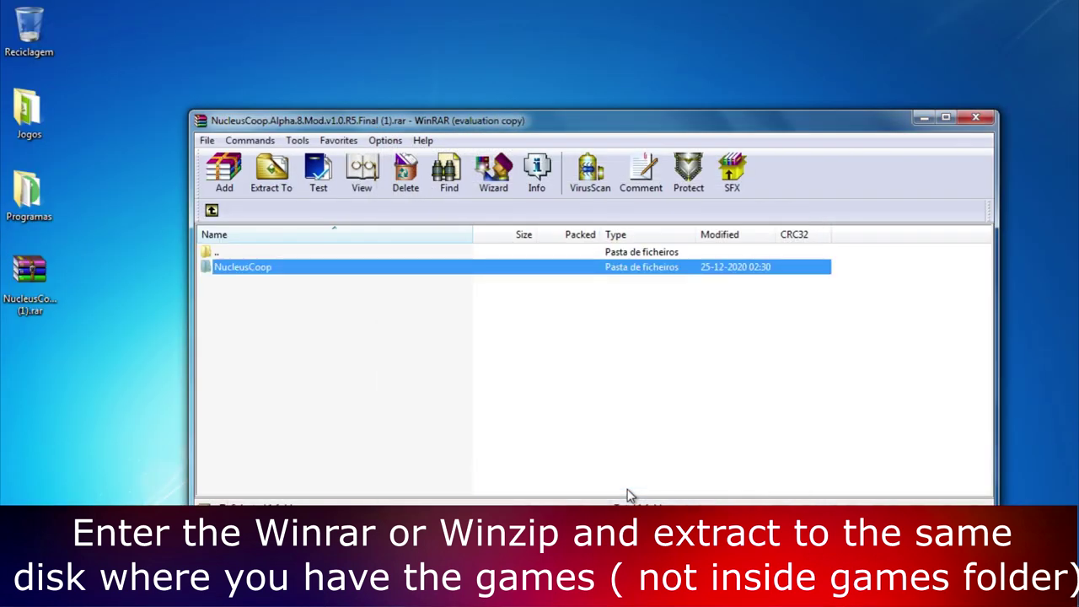
# - Close the archive, move the .rar file from the desktop to the recycle bin and empty the bin
pyautogui.click(976, 118)
pyautogui.moveTo(30, 270); pyautogui.dragTo(28, 33)
pyautogui.rightClick(28, 32)
pyautogui.click(76, 52)
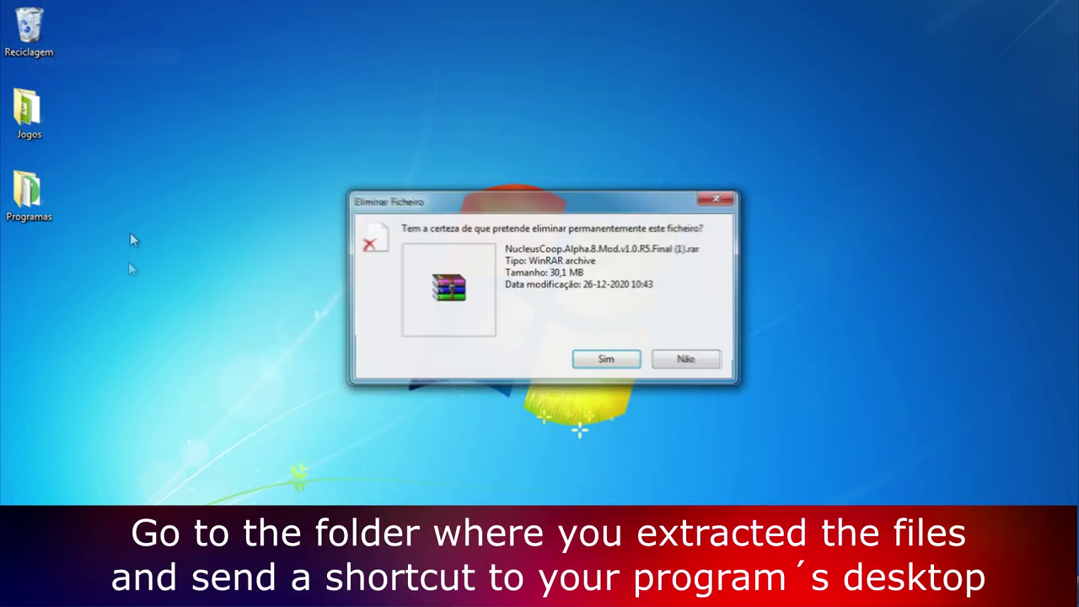
pyautogui.click(628, 360)
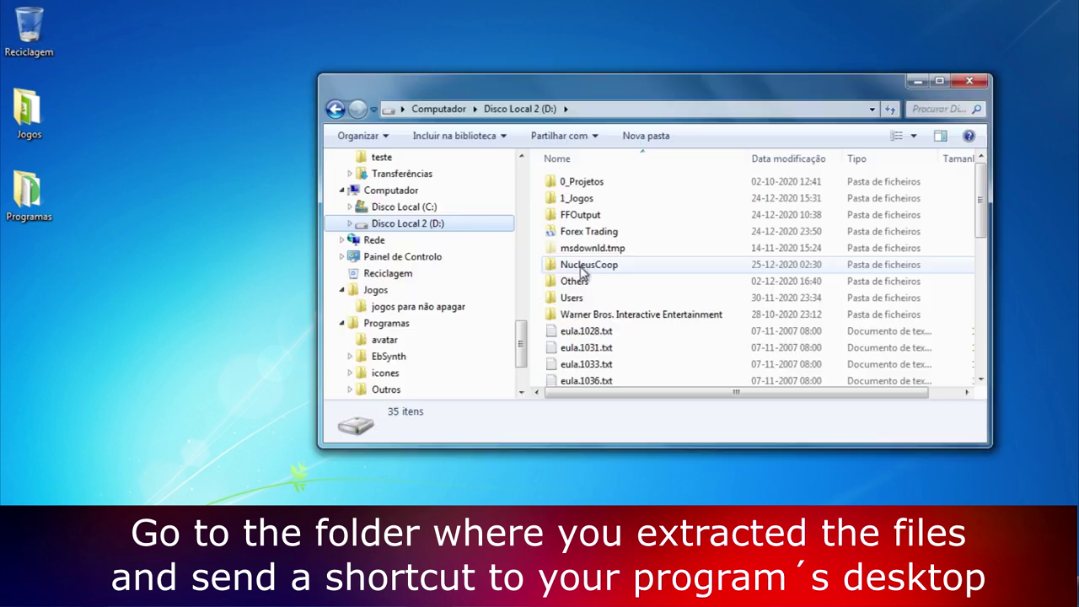
# - Create a desktop shortcut to NucleusCoop.exe from the NucleusCoop folder on drive D and close the folder window
pyautogui.doubleClick(573, 259)
pyautogui.scroll(-5, 581, 286)
pyautogui.rightClick(574, 292)
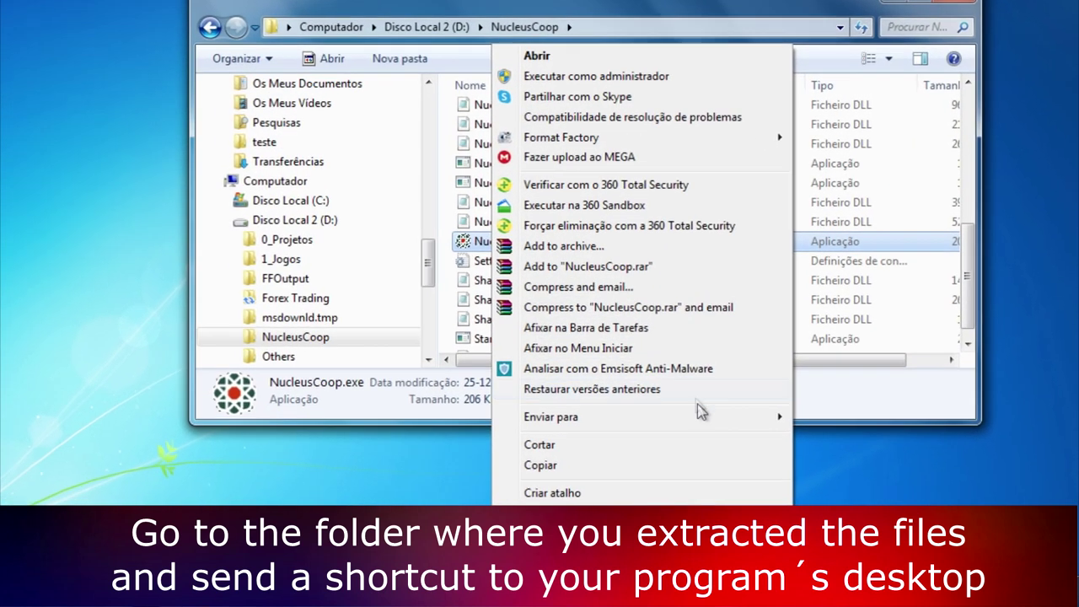
pyautogui.moveTo(700, 416)
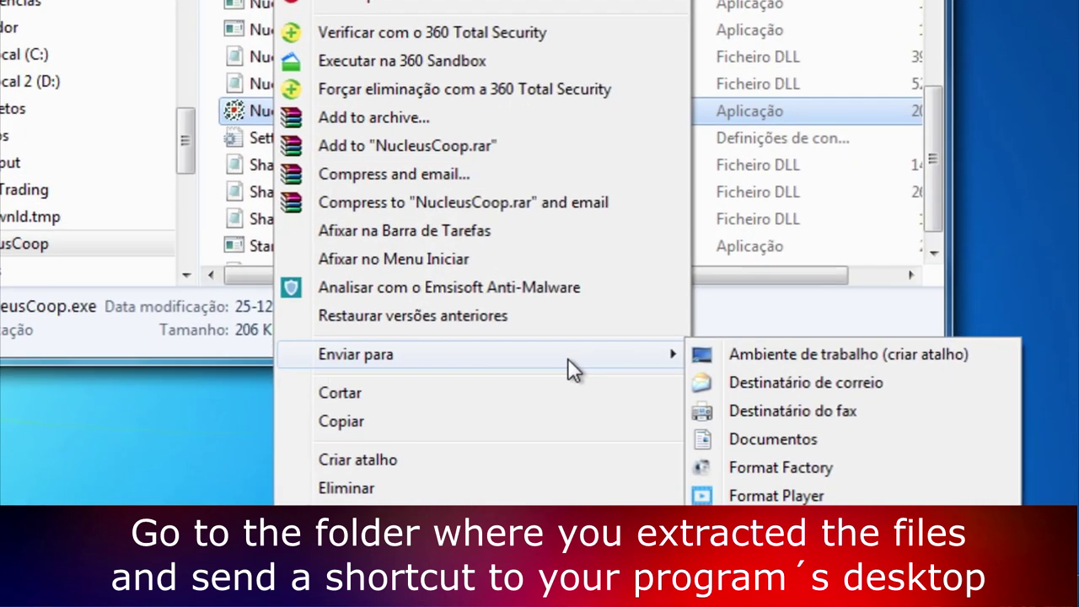
pyautogui.click(727, 356)
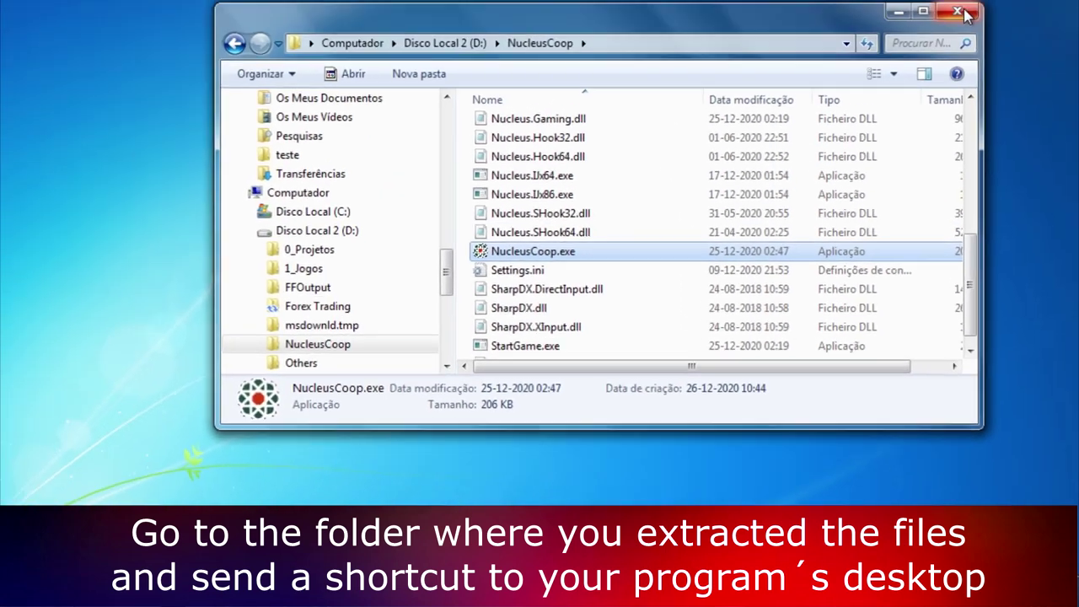
pyautogui.click(965, 13)
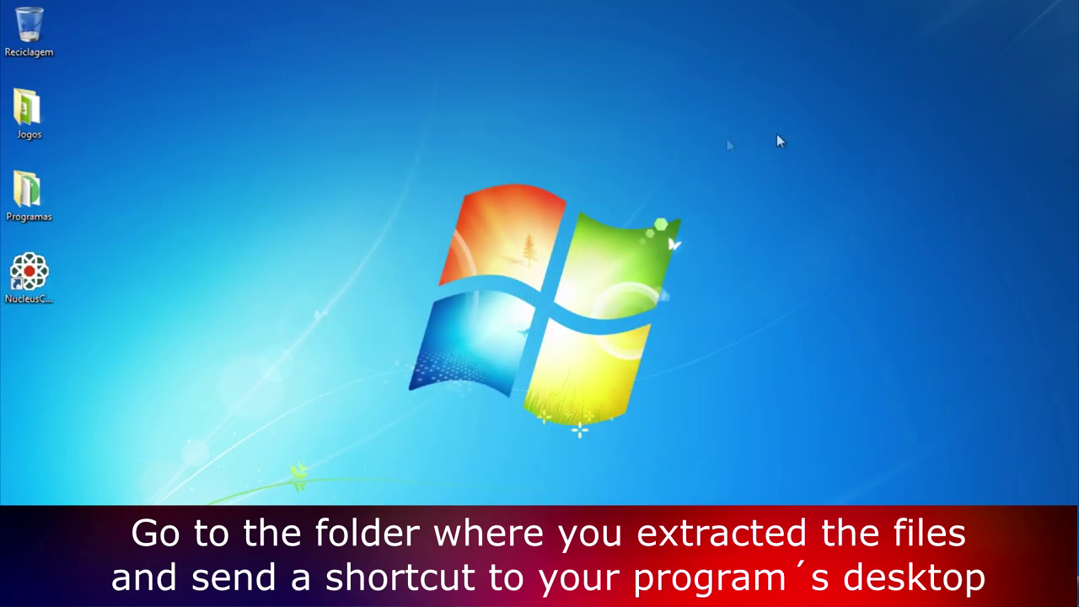
# - Launch Nucleus Coop from its desktop shortcut, allow it to make changes, and open the game script downloader
pyautogui.click(28, 270)
pyautogui.doubleClick(28, 270)
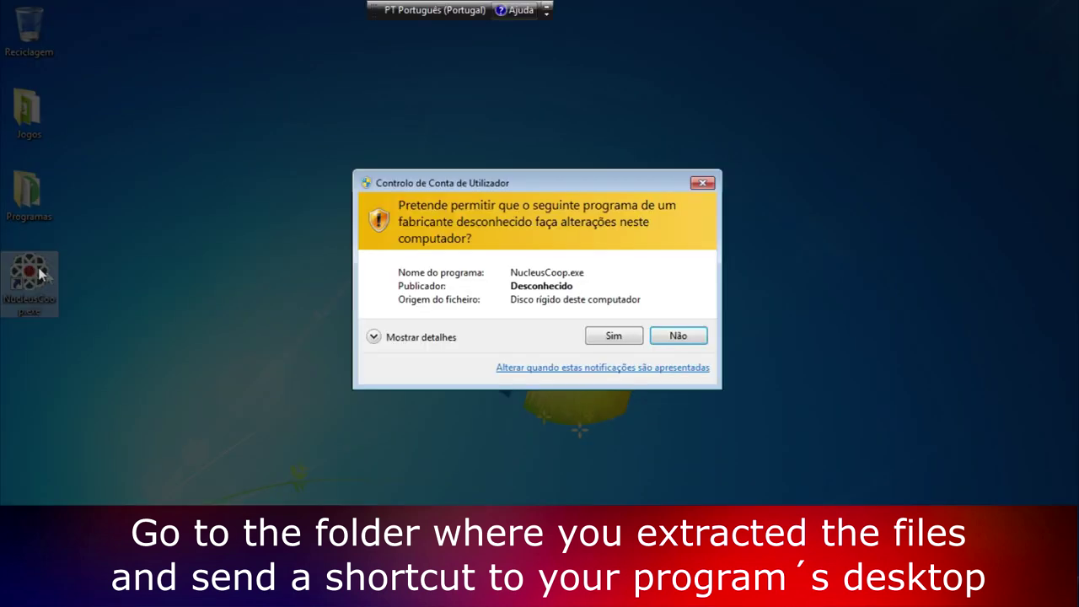
pyautogui.click(613, 336)
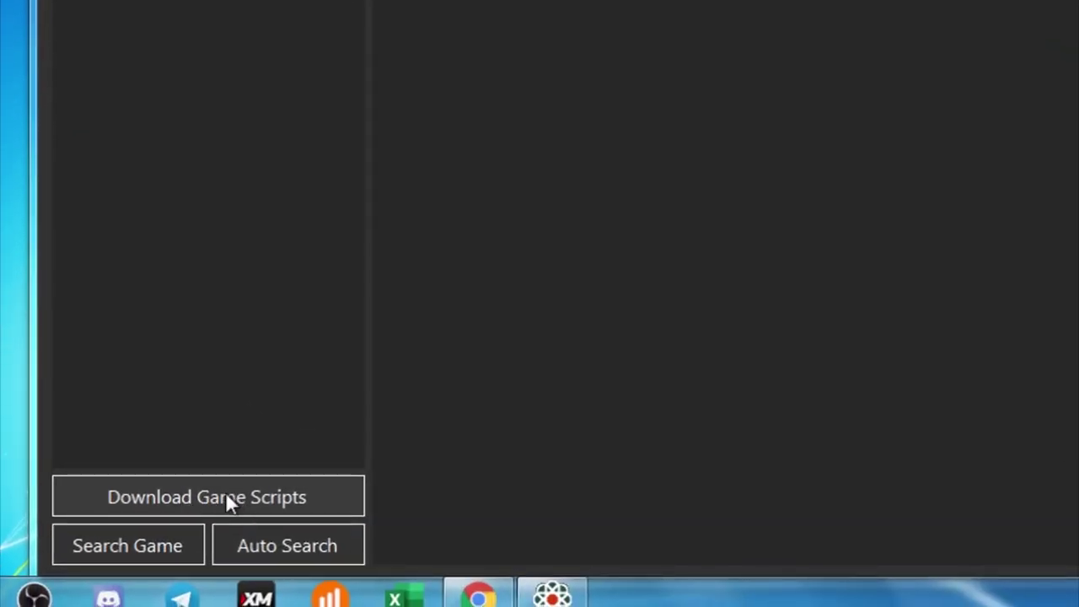
pyautogui.click(226, 497)
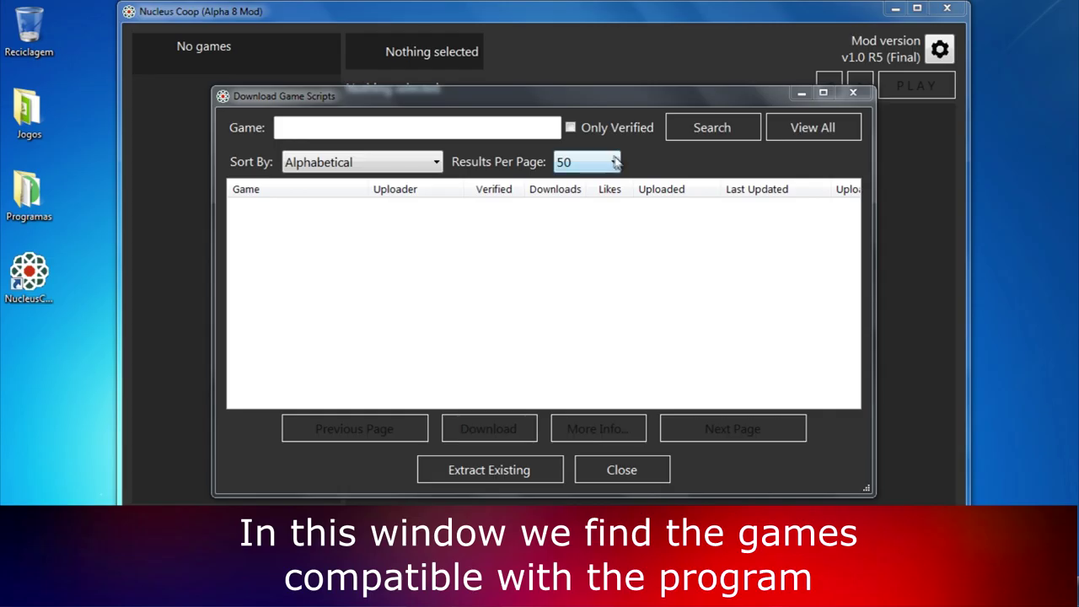
# - Set the results per page to All, list every available game script and look through the list to its end
pyautogui.click(580, 112)
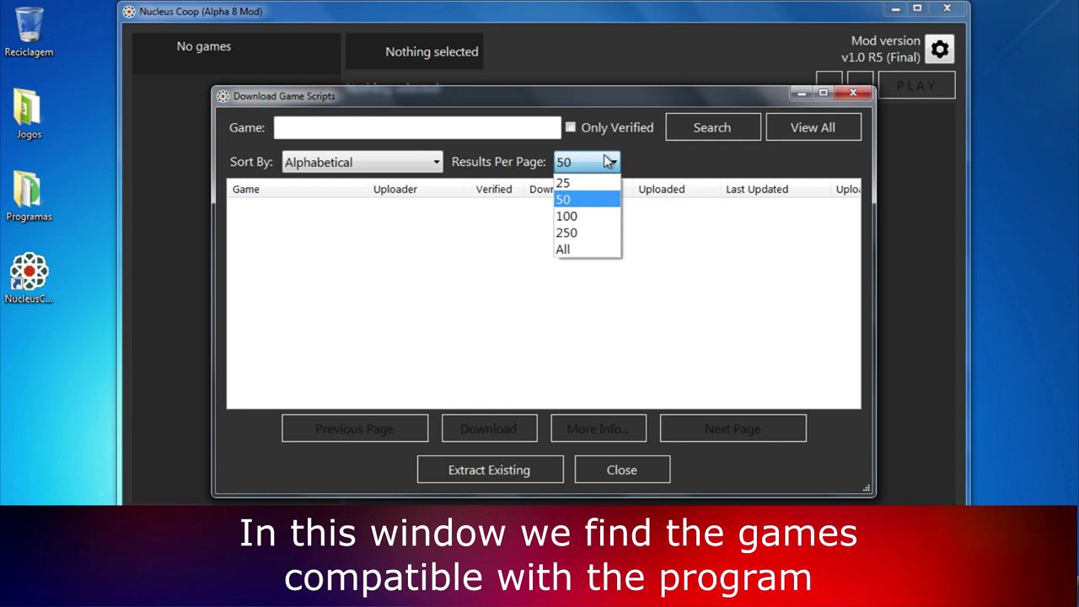
pyautogui.click(580, 252)
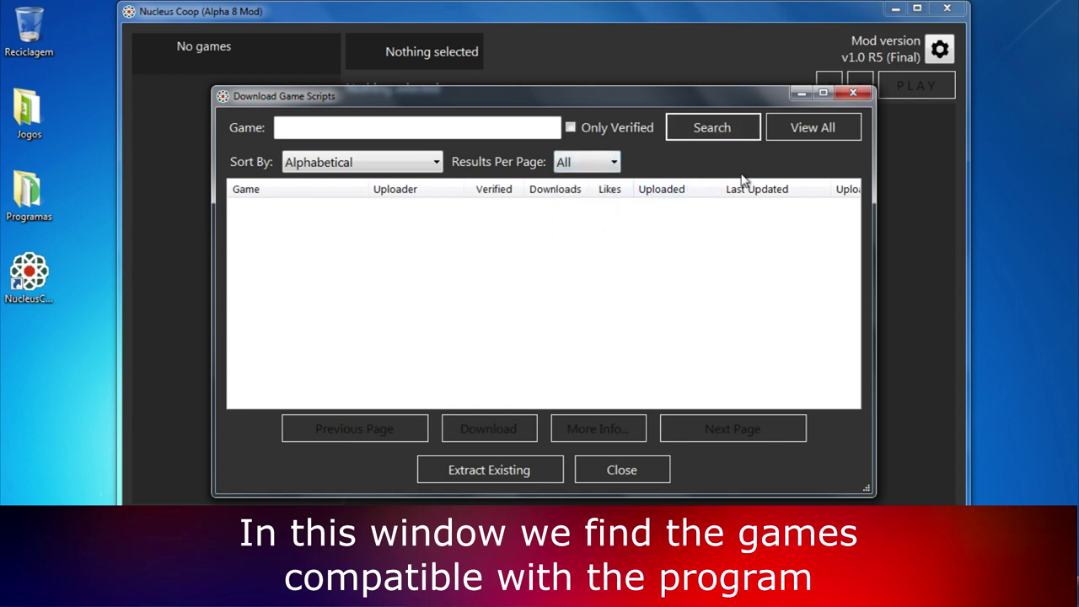
pyautogui.click(768, 133)
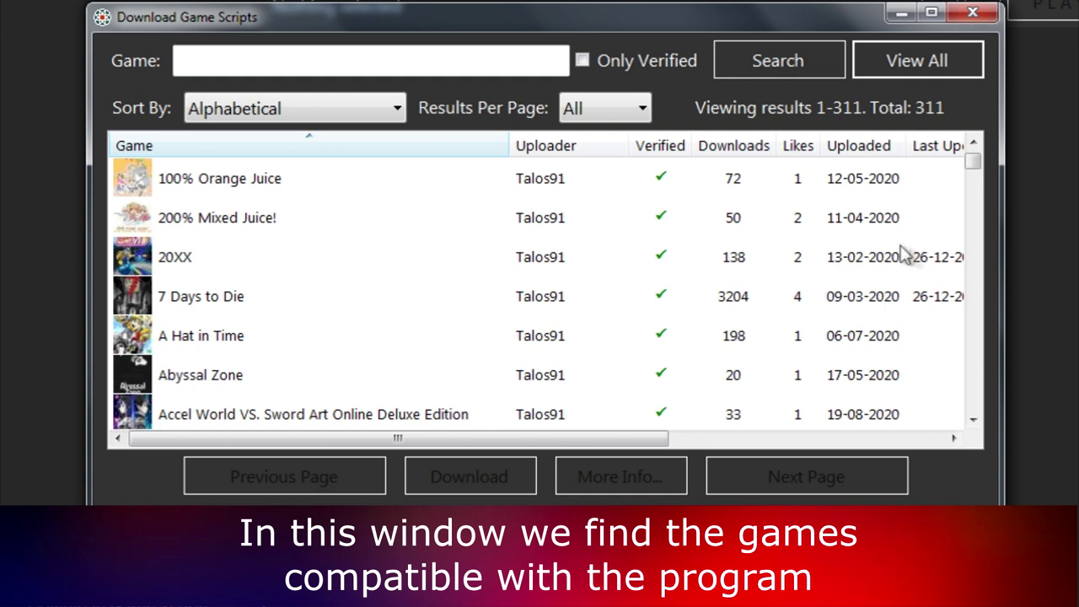
pyautogui.click(974, 418)
pyautogui.moveTo(974, 419); pyautogui.dragTo(974, 419)
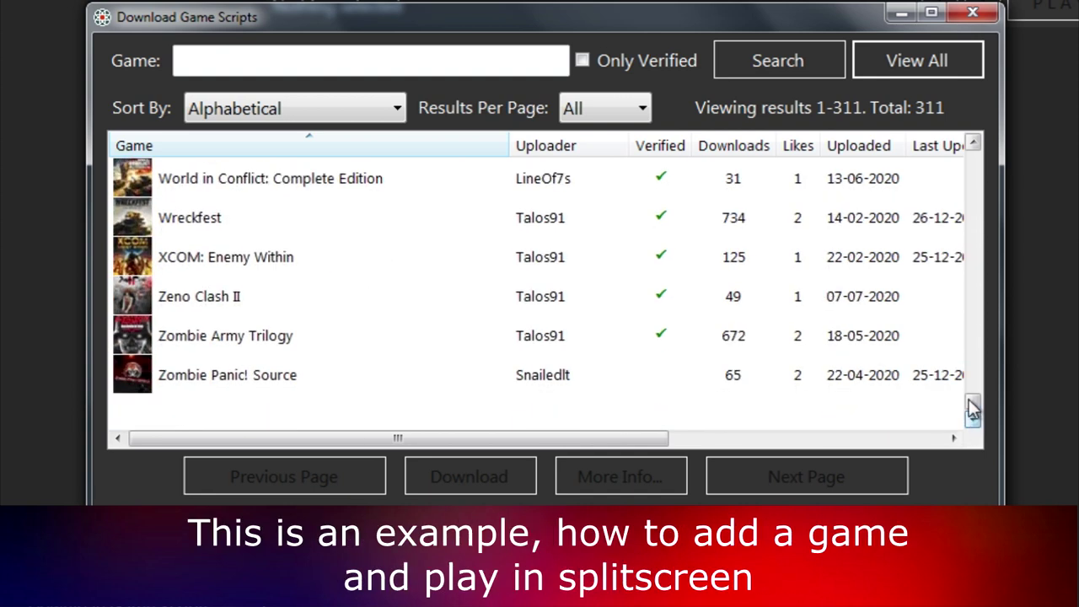
# - Search the game scripts for "zeno clash" and download the Zeno Clash II script
pyautogui.click(322, 53)
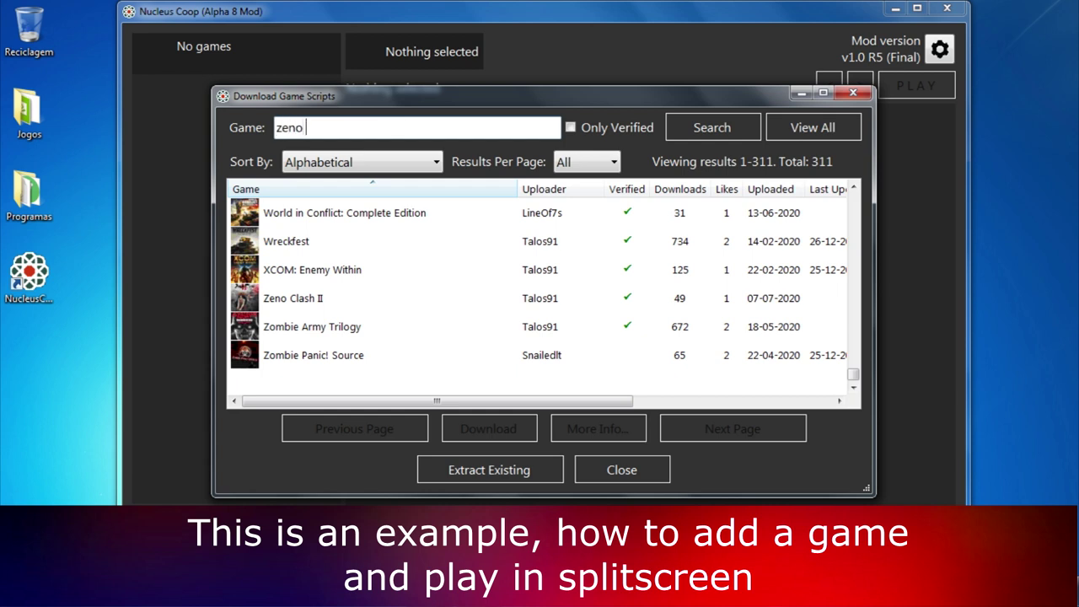
pyautogui.write('zeno clash')
pyautogui.press('Return')
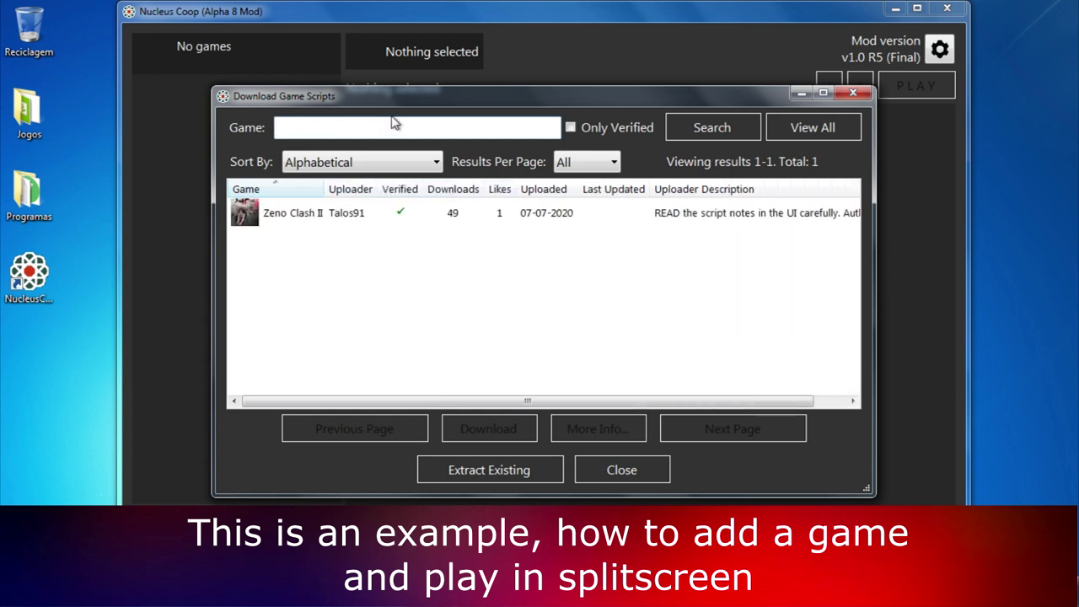
pyautogui.click(285, 216)
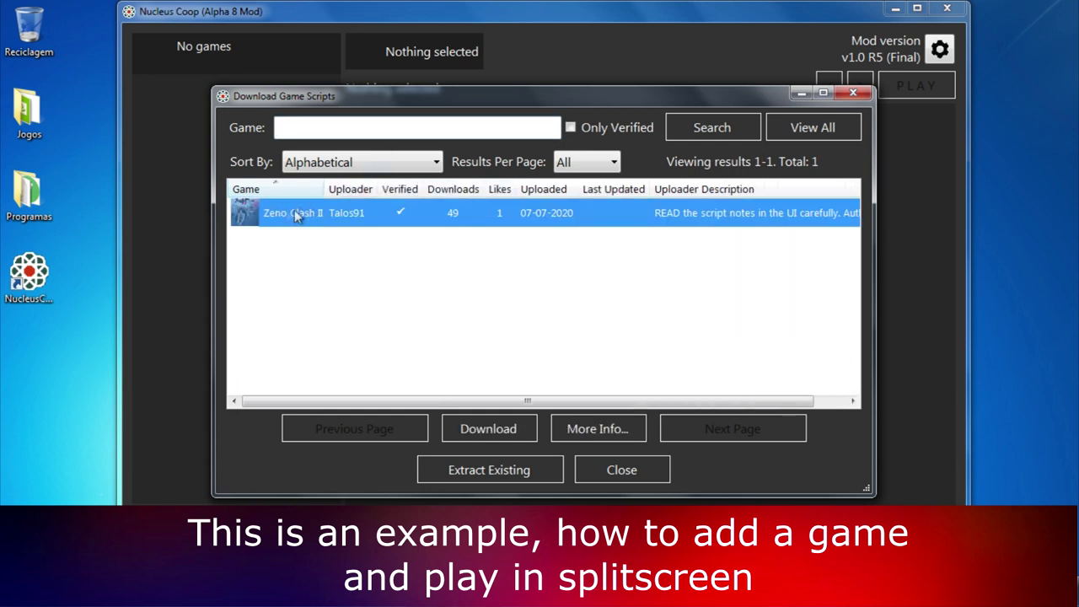
pyautogui.click(500, 429)
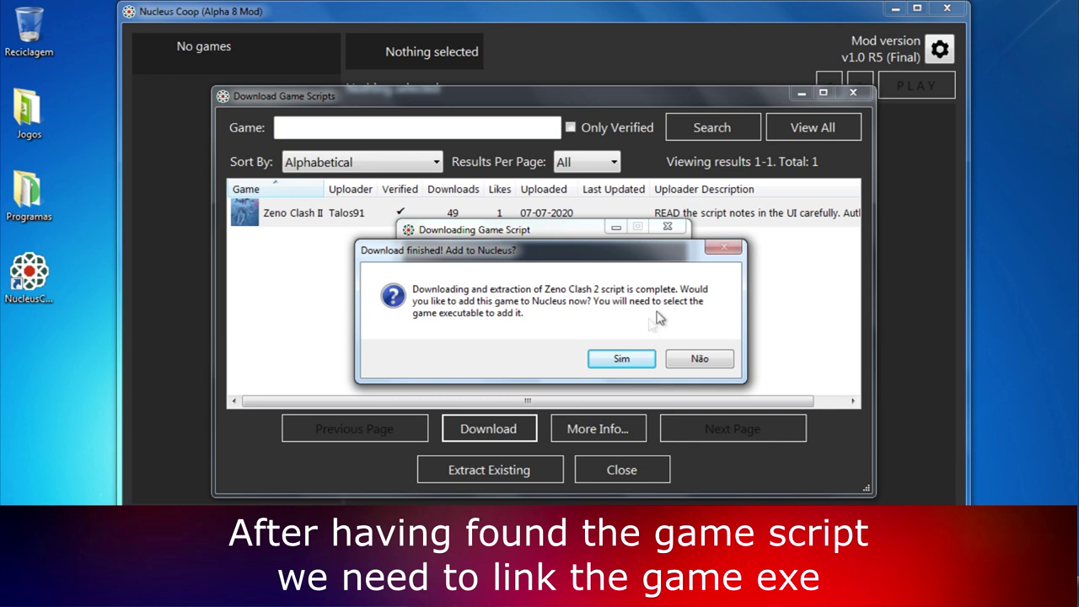
# - Add Zeno Clash 2 to Nucleus using ZC2.exe from steamapps\common\Zeno Clash 2\Binaries\Win32, close the script downloader, and select the game in the list
pyautogui.click(621, 360)
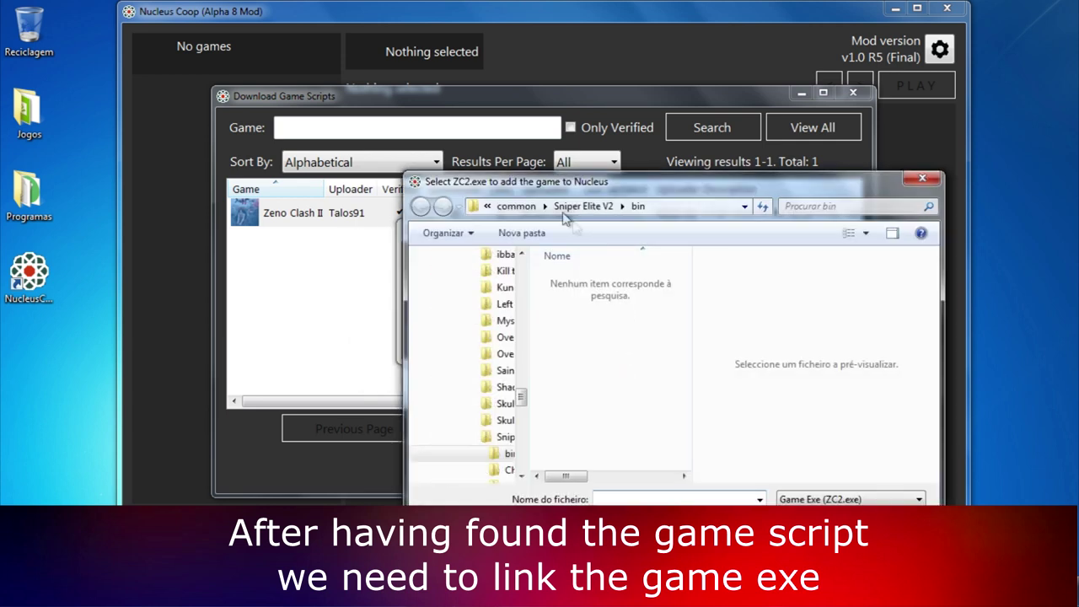
pyautogui.click(516, 206)
pyautogui.moveTo(683, 413); pyautogui.dragTo(649, 460)
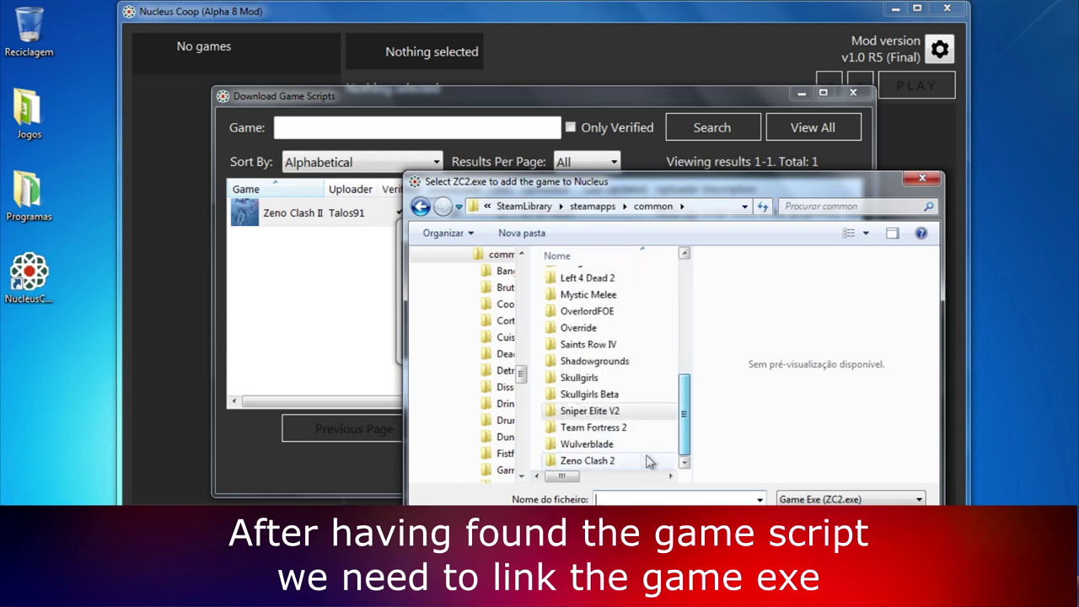
pyautogui.doubleClick(614, 462)
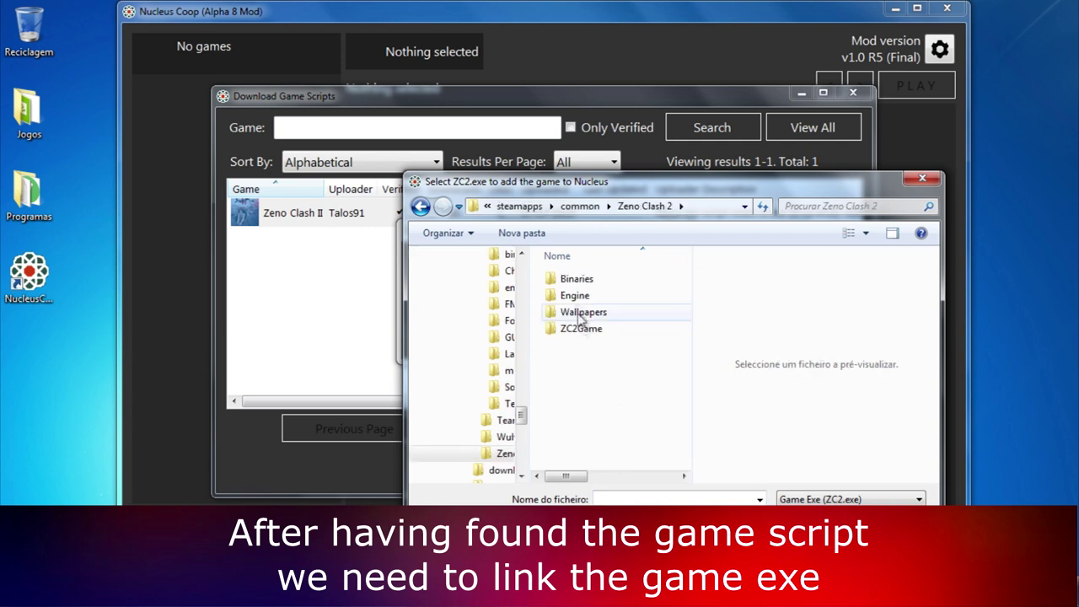
pyautogui.doubleClick(595, 281)
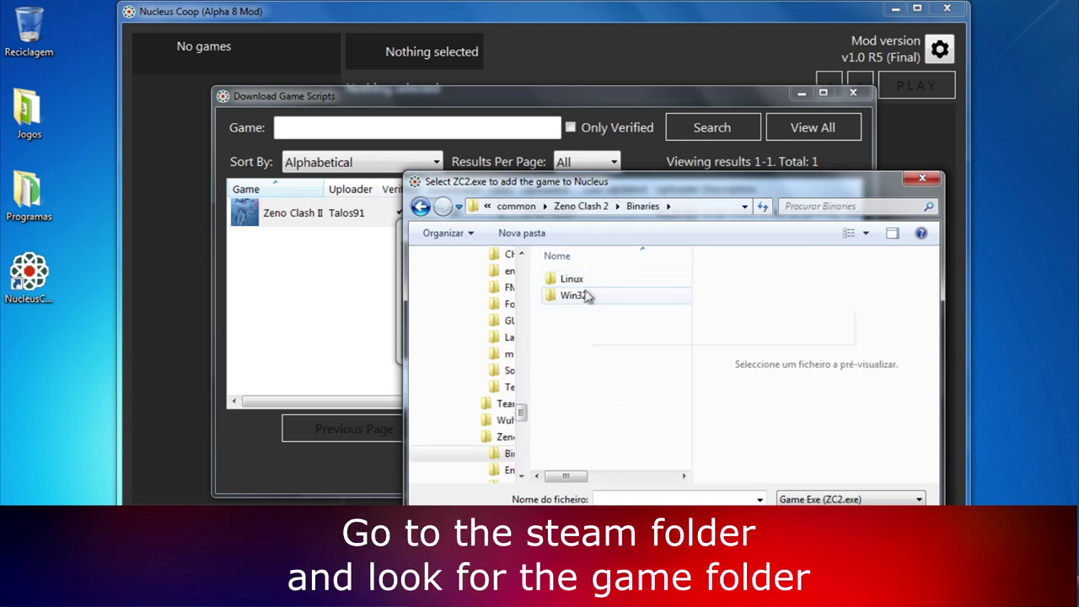
pyautogui.doubleClick(573, 295)
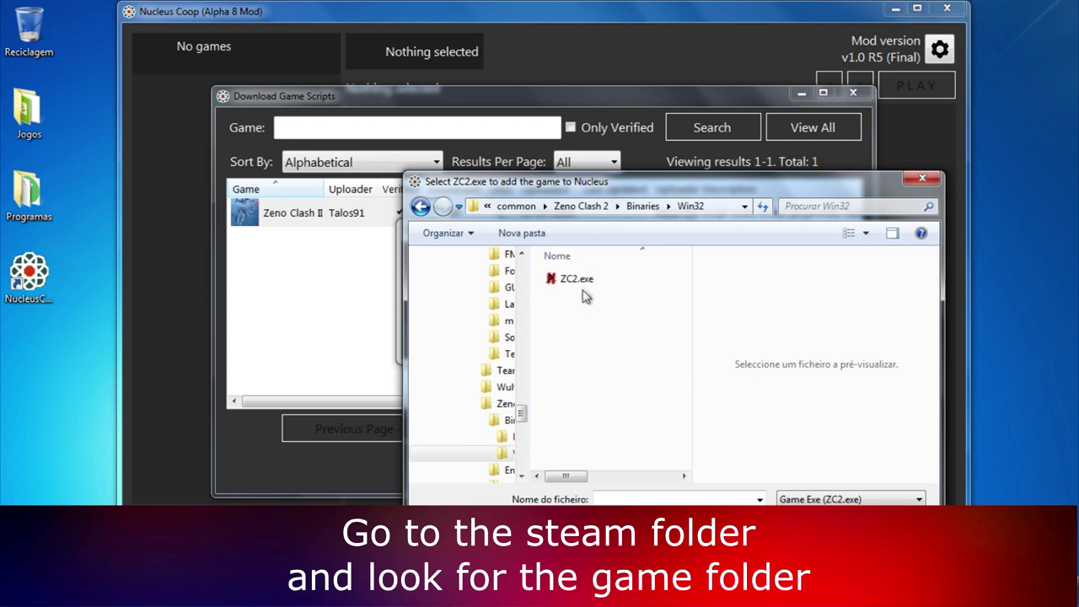
pyautogui.click(574, 282)
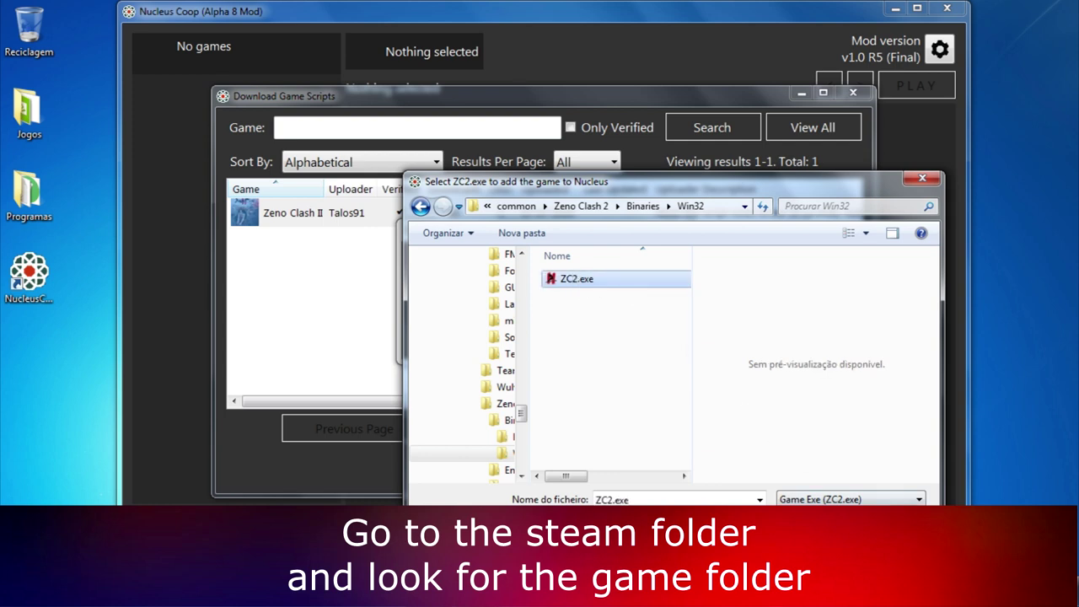
pyautogui.click(830, 527)
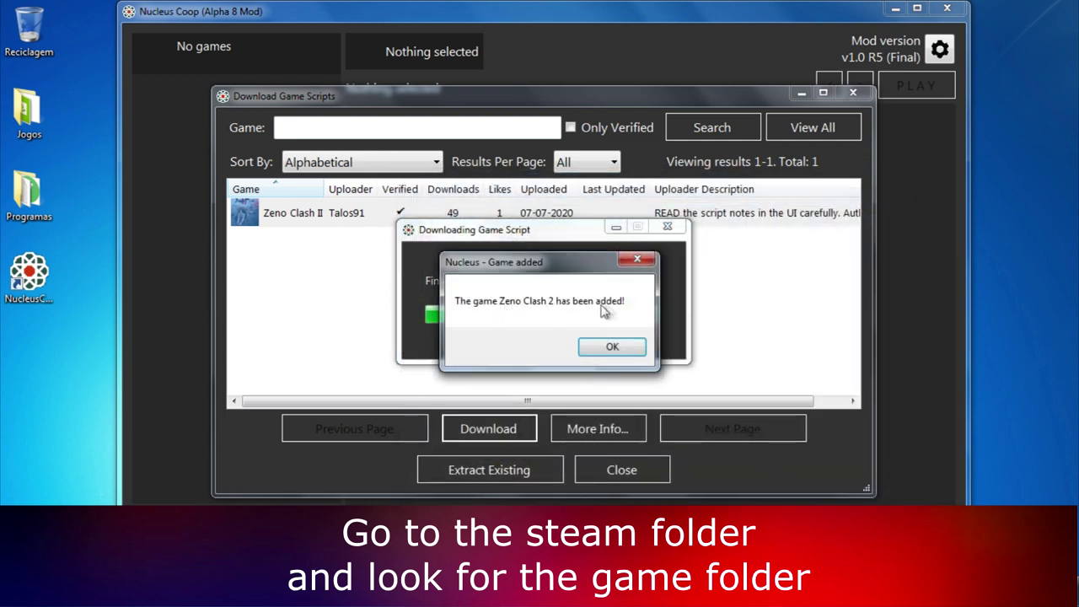
pyautogui.click(613, 345)
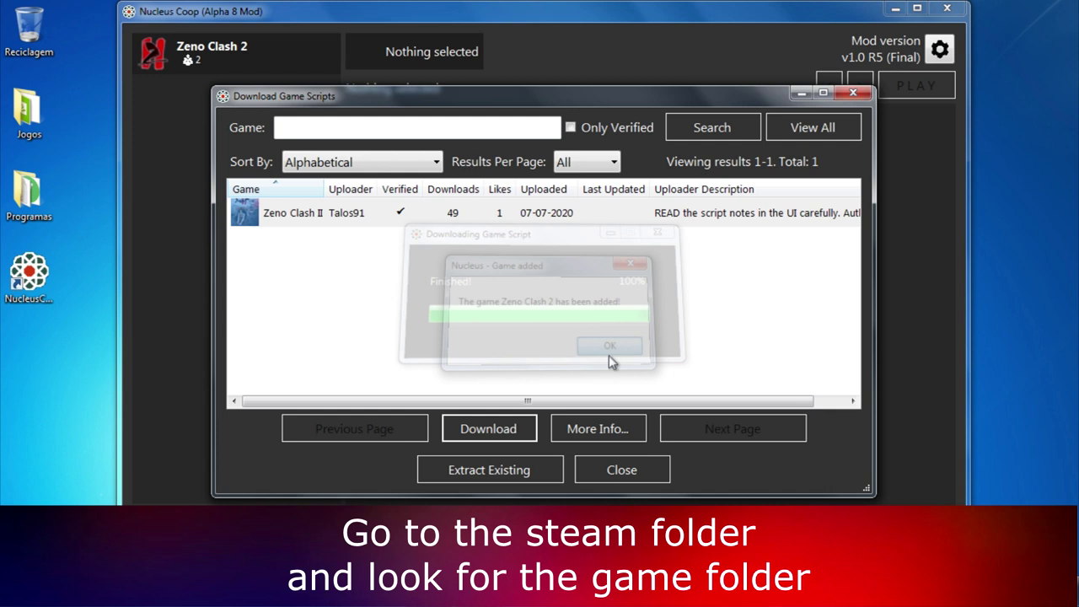
pyautogui.click(624, 470)
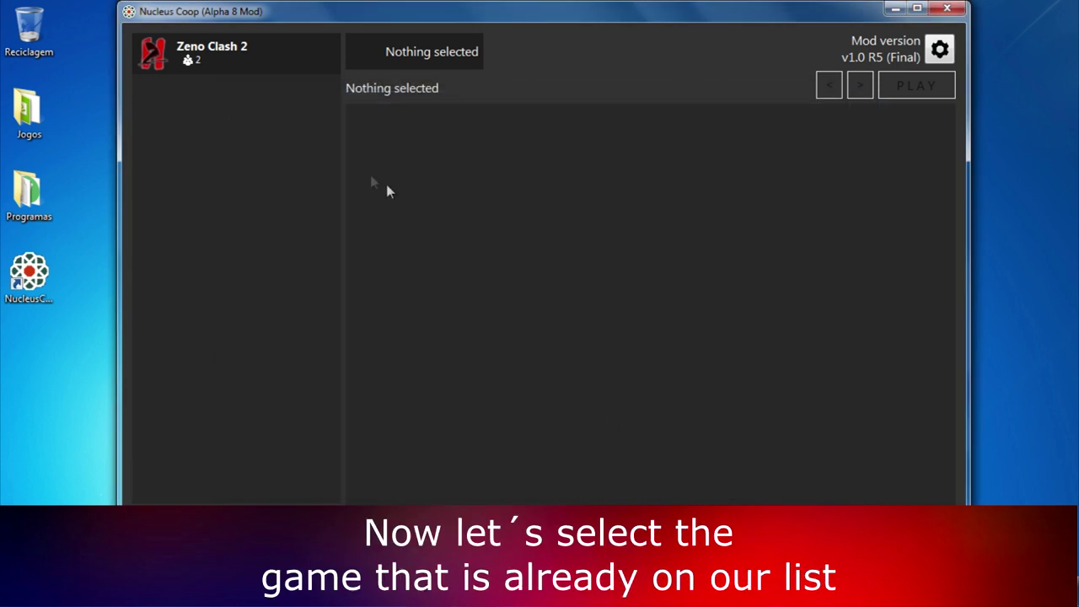
pyautogui.click(243, 65)
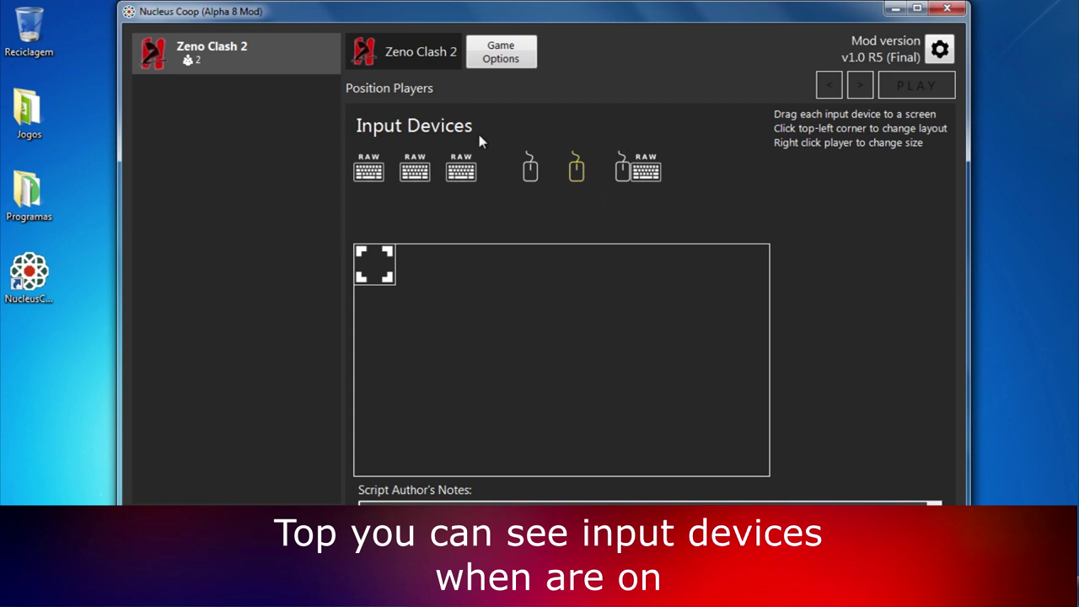
# - Cycle through the available screen layouts and read the script author's notes for Zeno Clash 2
pyautogui.click(388, 270)
pyautogui.click(387, 271)
pyautogui.click(387, 273)
pyautogui.click(386, 274)
pyautogui.click(386, 277)
pyautogui.click(386, 278)
pyautogui.click(385, 278)
pyautogui.click(386, 280)
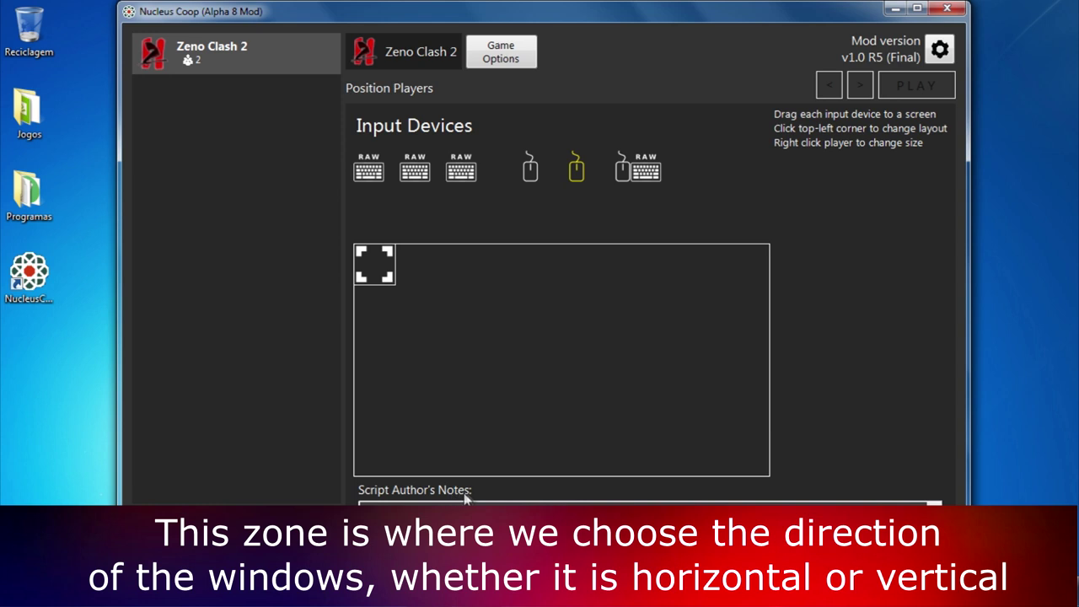
pyautogui.moveTo(395, 429); pyautogui.dragTo(658, 473)
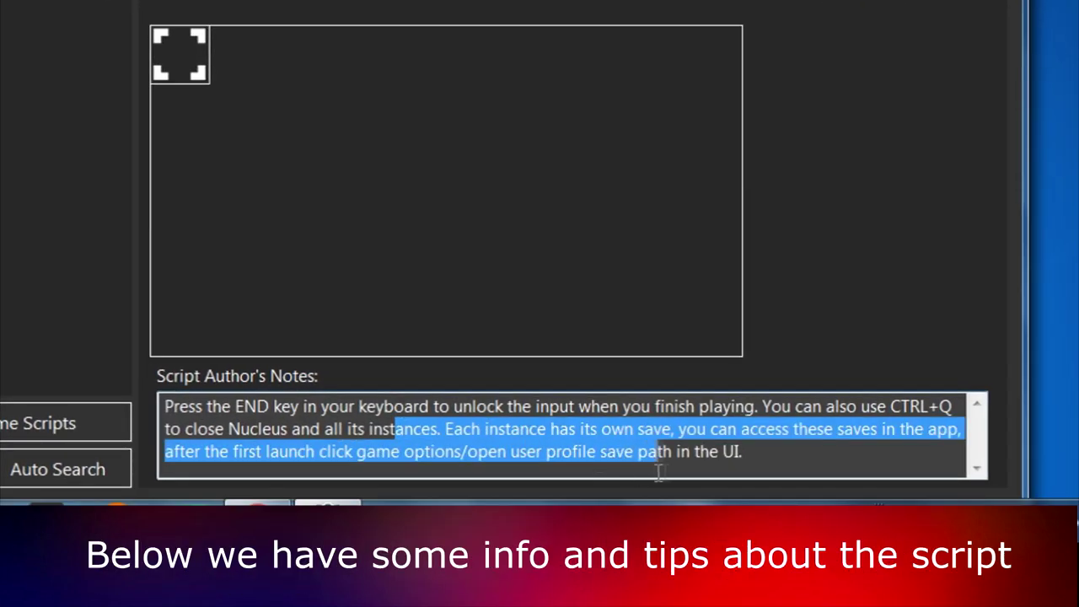
pyautogui.click(711, 431)
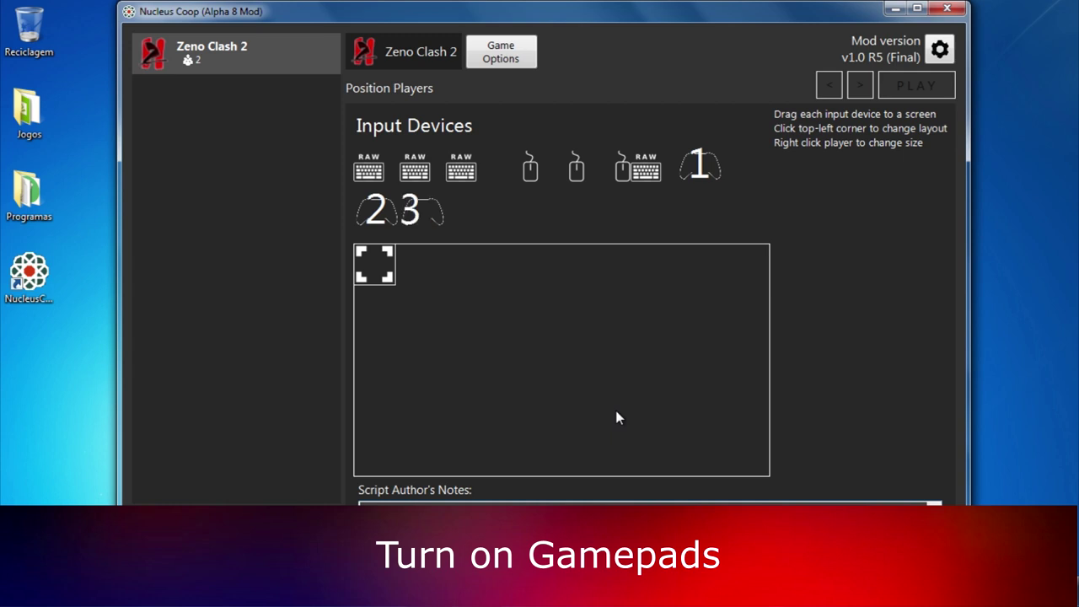
# - Set the nicknames of the first three gamepad slots to Player 1, Player 2 and Player 3, save the settings and close them
pyautogui.click(941, 51)
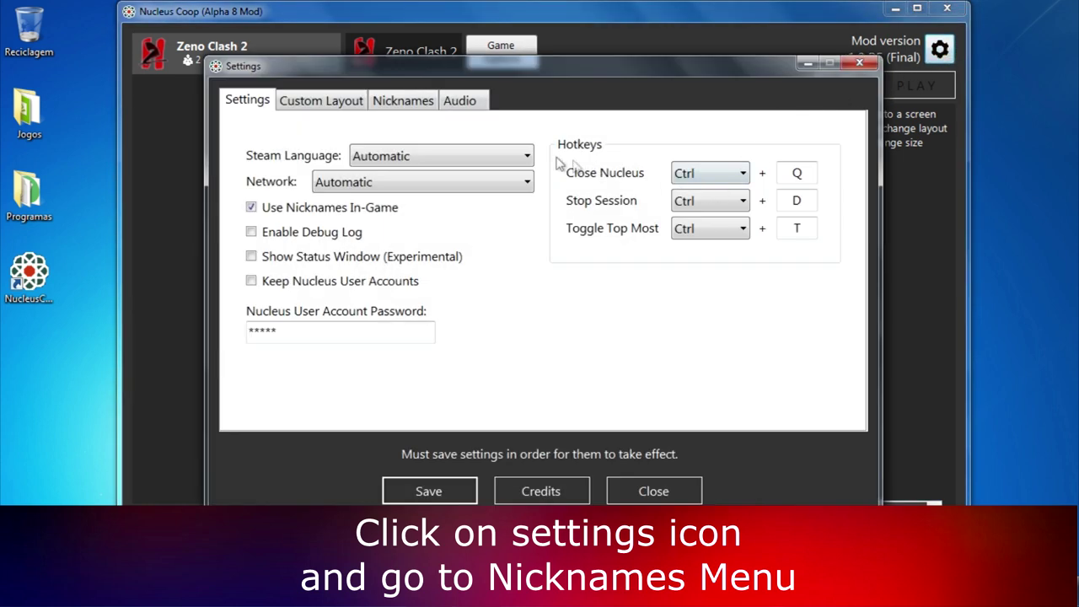
pyautogui.click(408, 102)
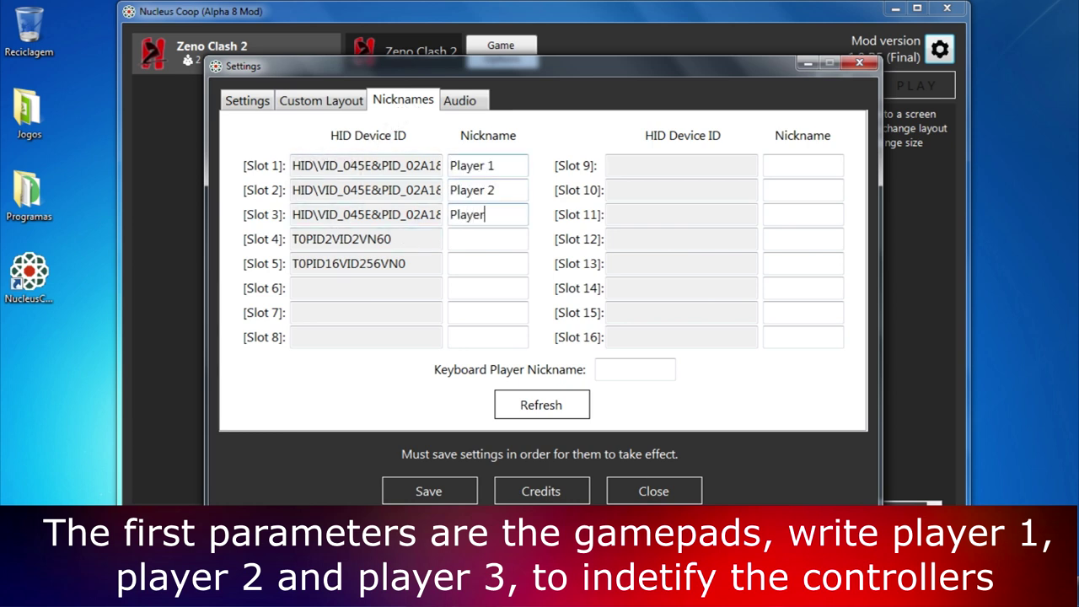
pyautogui.click(428, 492)
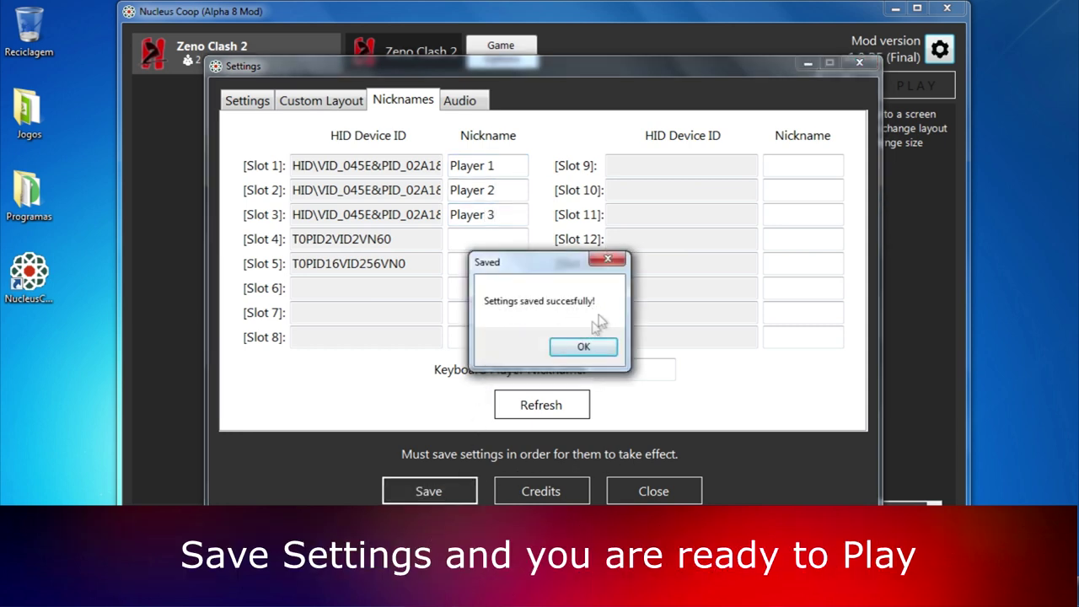
pyautogui.click(572, 346)
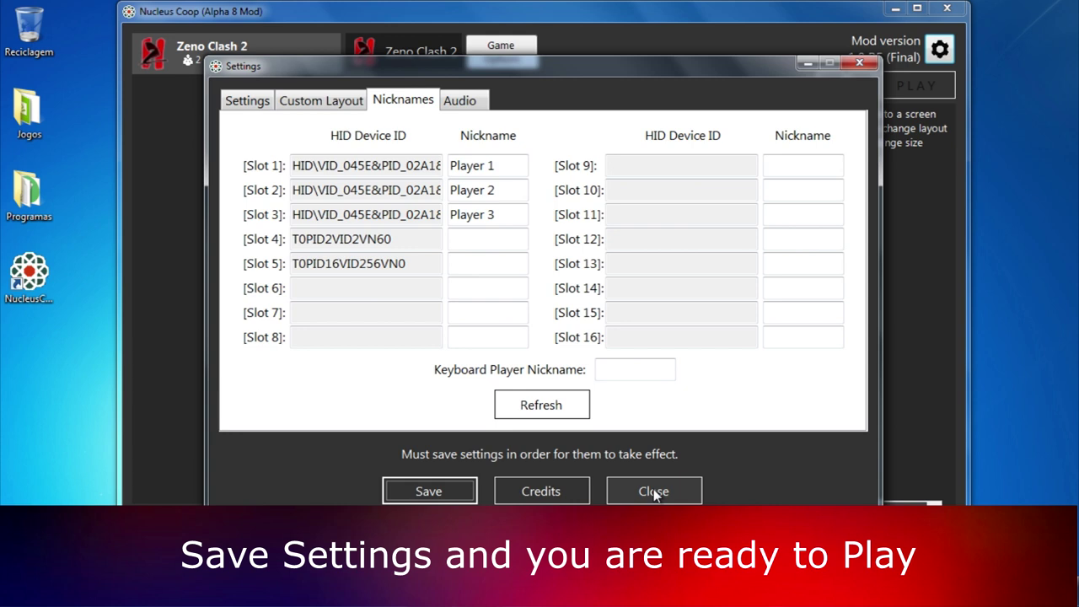
pyautogui.click(654, 492)
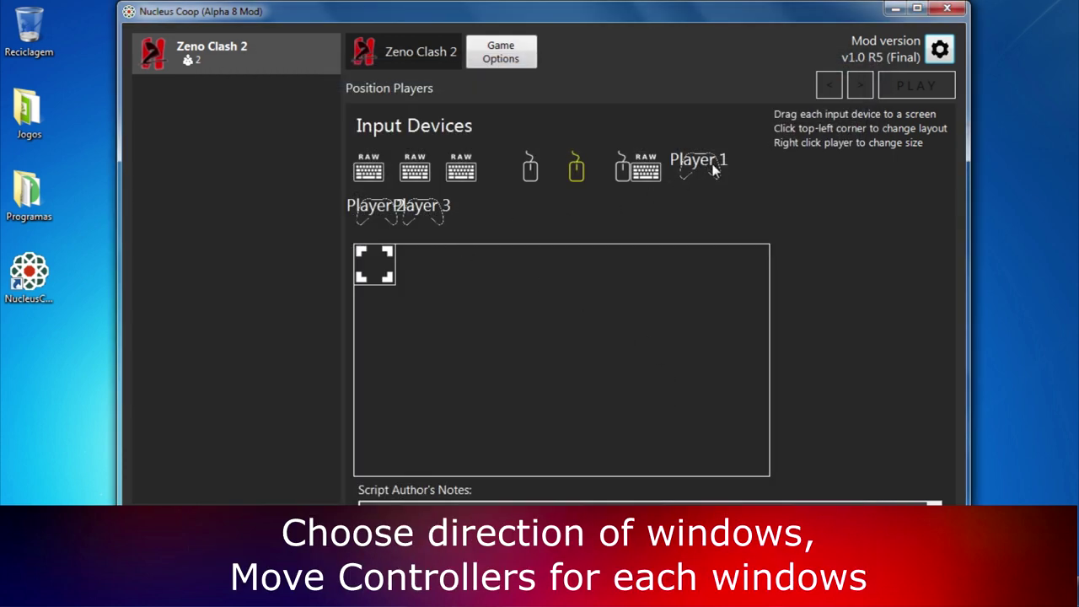
# - Set the screen layout to two side-by-side windows and assign gamepad Player 1 to the left half and Player 2 to the right half
pyautogui.click(374, 276)
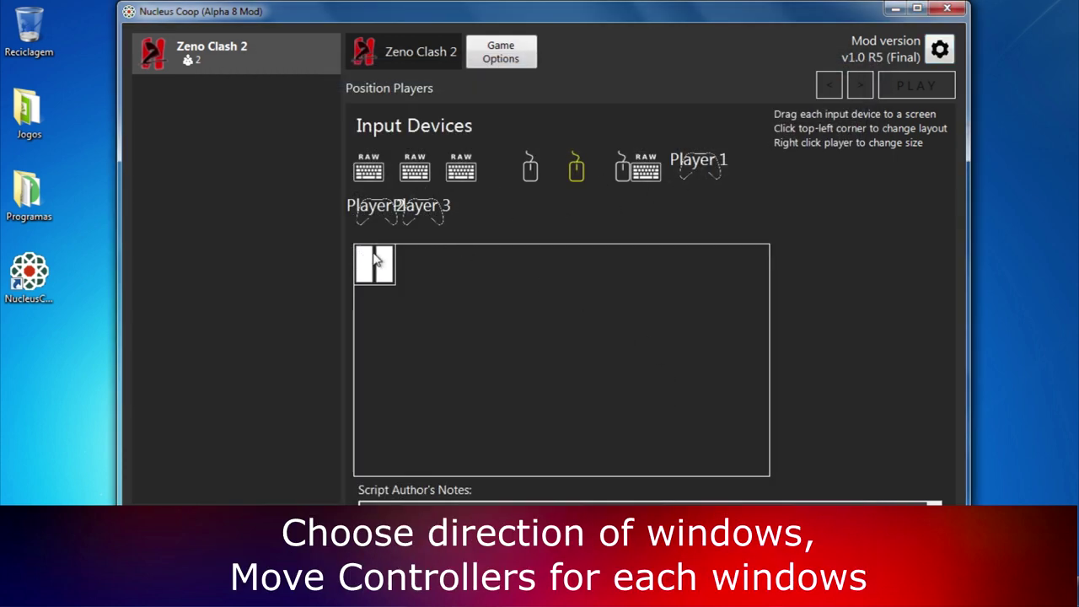
pyautogui.moveTo(719, 167); pyautogui.dragTo(484, 317)
pyautogui.moveTo(384, 211); pyautogui.dragTo(655, 328)
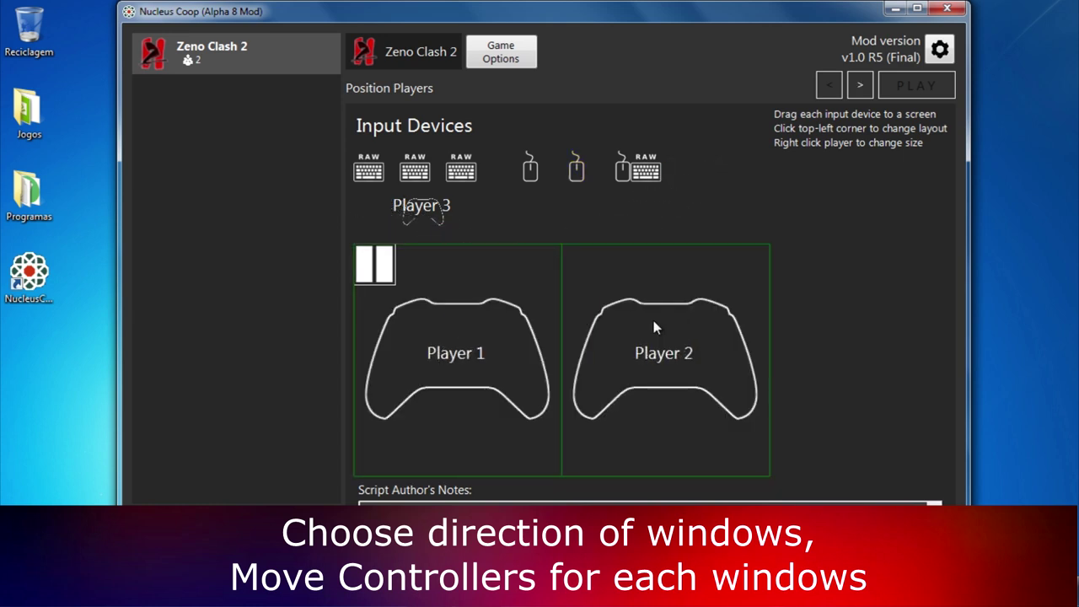
# - Advance to the player options and start the Zeno Clash 2 splitscreen session
pyautogui.click(859, 86)
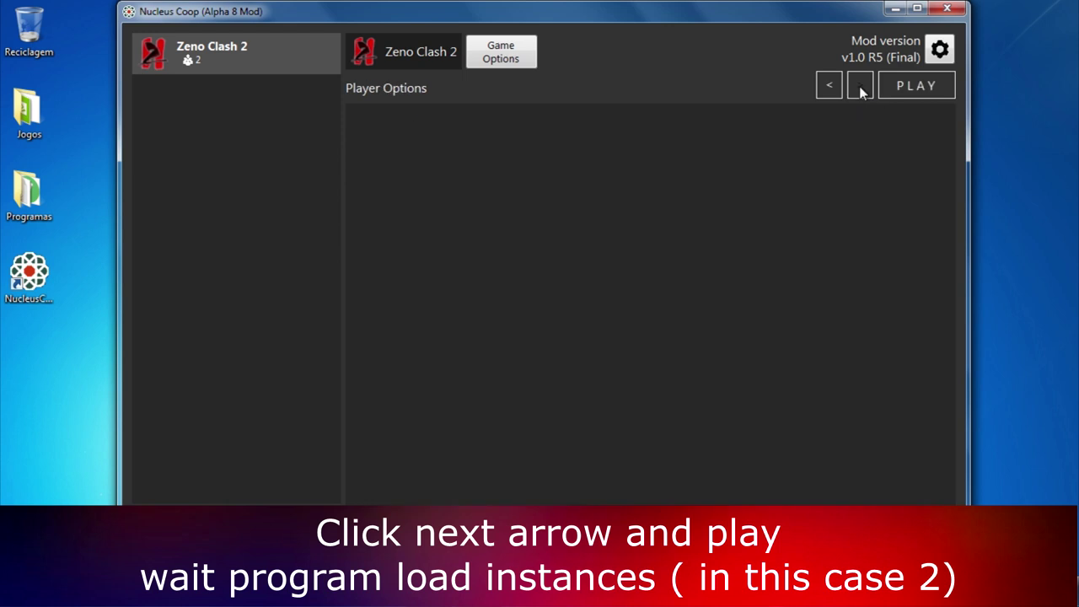
pyautogui.click(932, 93)
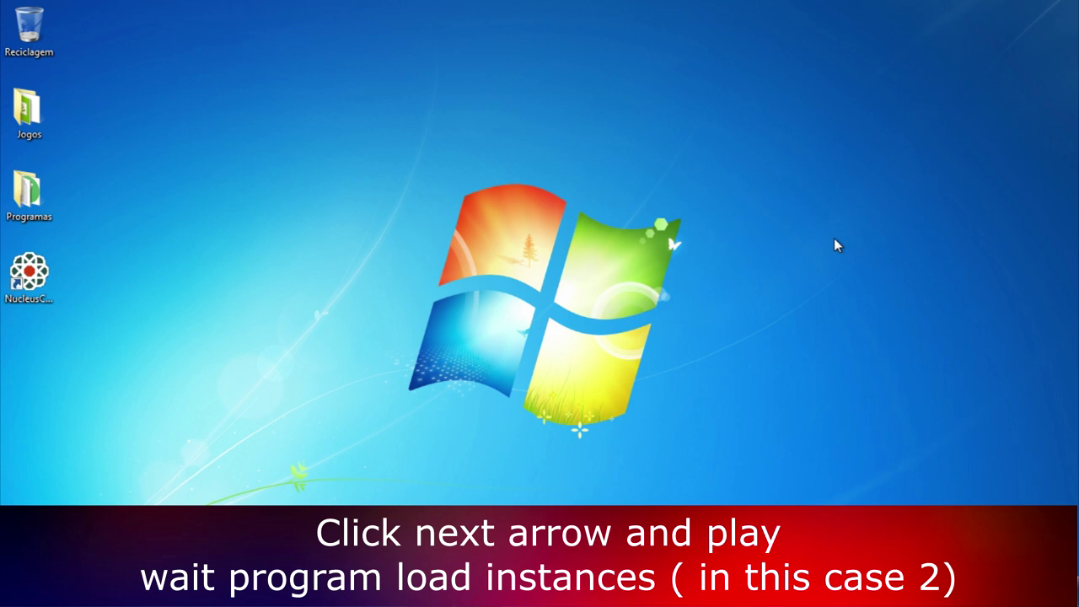
pyautogui.click(638, 427)
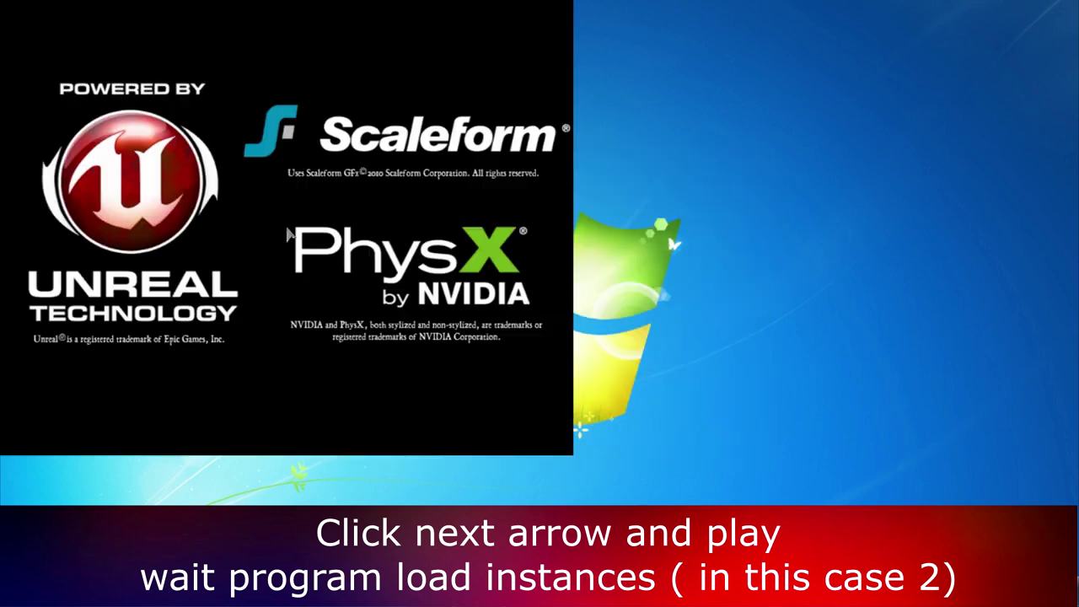